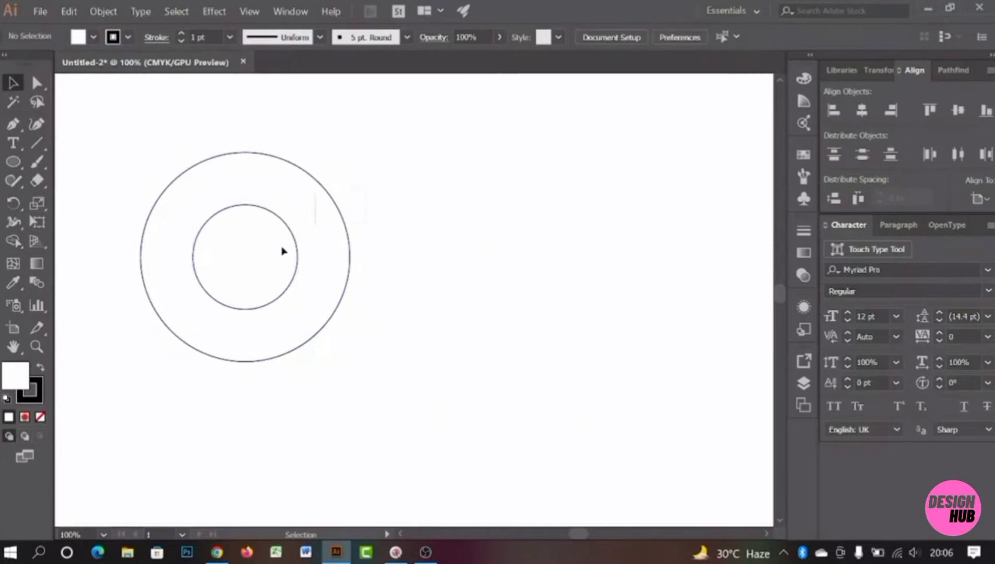
# Step: Group the two concentric circles and duplicate the group horizontally to the right so its outer circle touches the first inner circle
pyautogui.rightClick(266, 252)
pyautogui.click(328, 338)
pyautogui.click(324, 402)
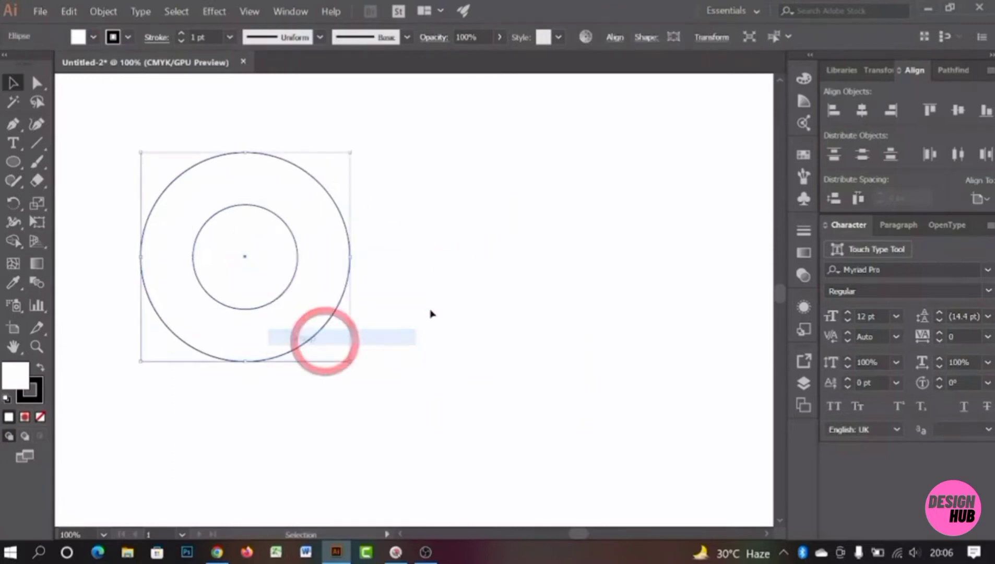
pyautogui.moveTo(319, 302); pyautogui.dragTo(471, 307)
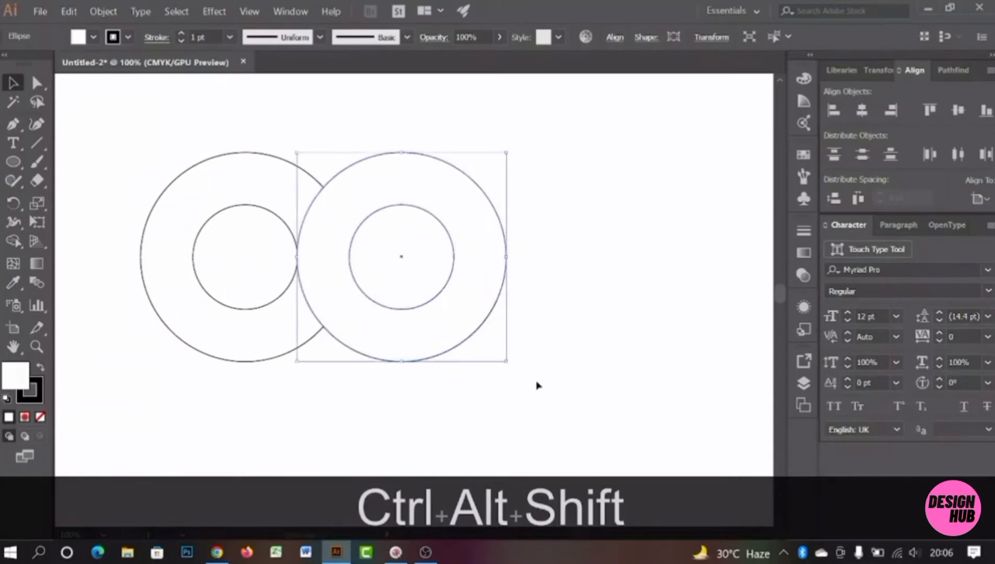
pyautogui.click(536, 382)
pyautogui.moveTo(533, 384); pyautogui.dragTo(610, 322)
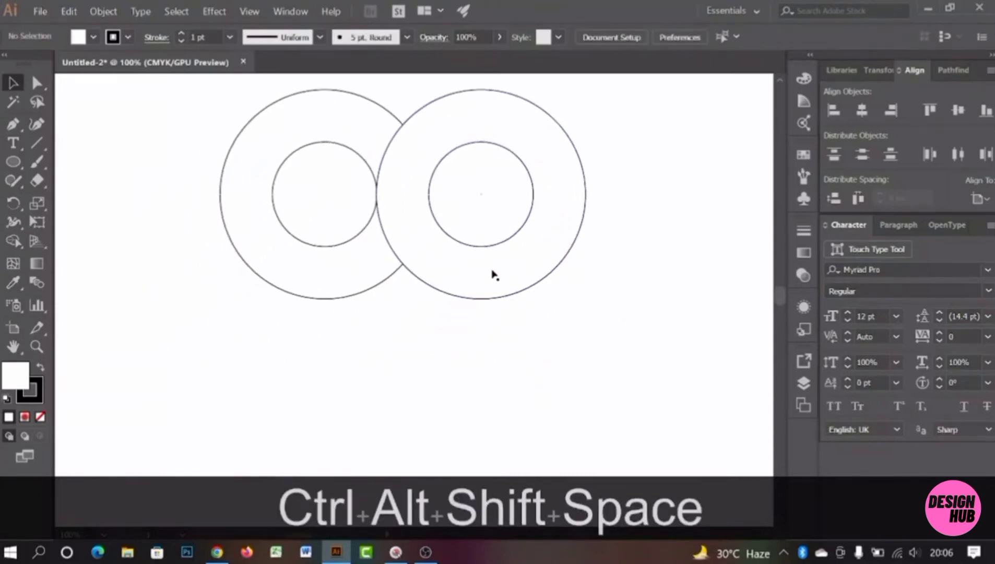
# Step: Duplicate the pair of concentric circle groups straight down, with the lower outer circles touching the upper inner circles
pyautogui.moveTo(346, 278); pyautogui.dragTo(347, 280)
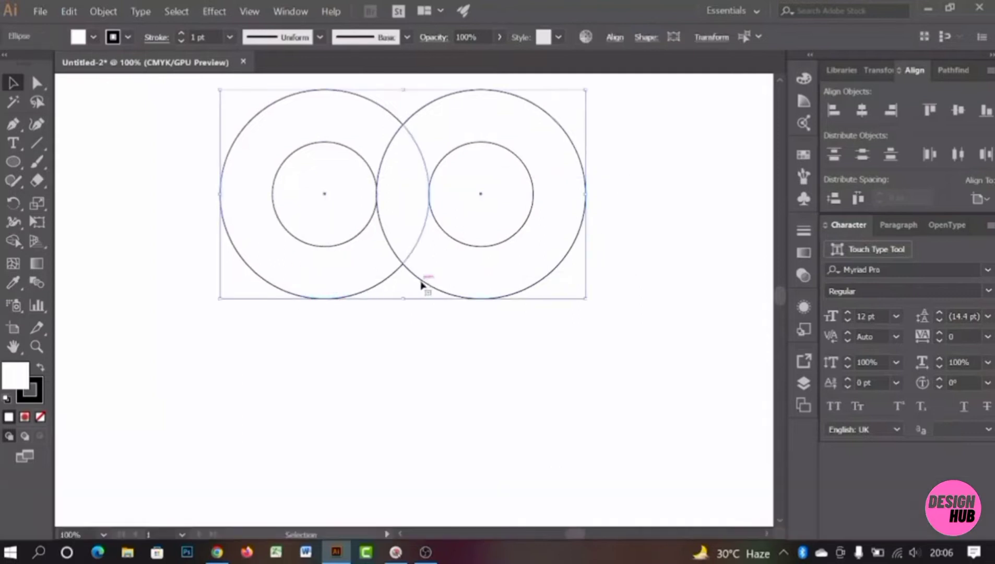
pyautogui.moveTo(460, 281); pyautogui.dragTo(463, 414)
pyautogui.click(635, 269)
pyautogui.keyDown('alt'); pyautogui.scroll(-1, 636, 269); pyautogui.keyUp('alt')
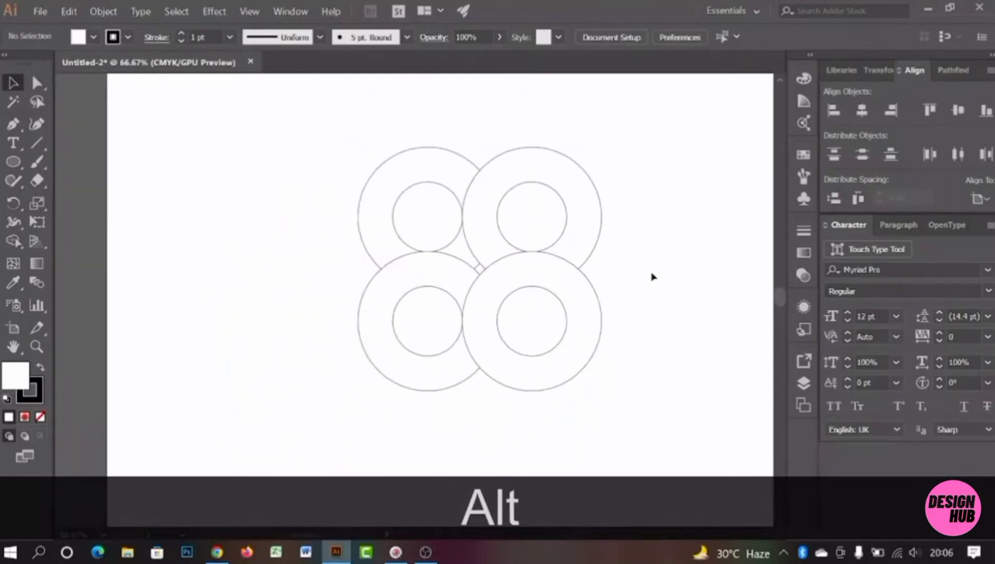
pyautogui.moveTo(653, 276); pyautogui.dragTo(600, 262)
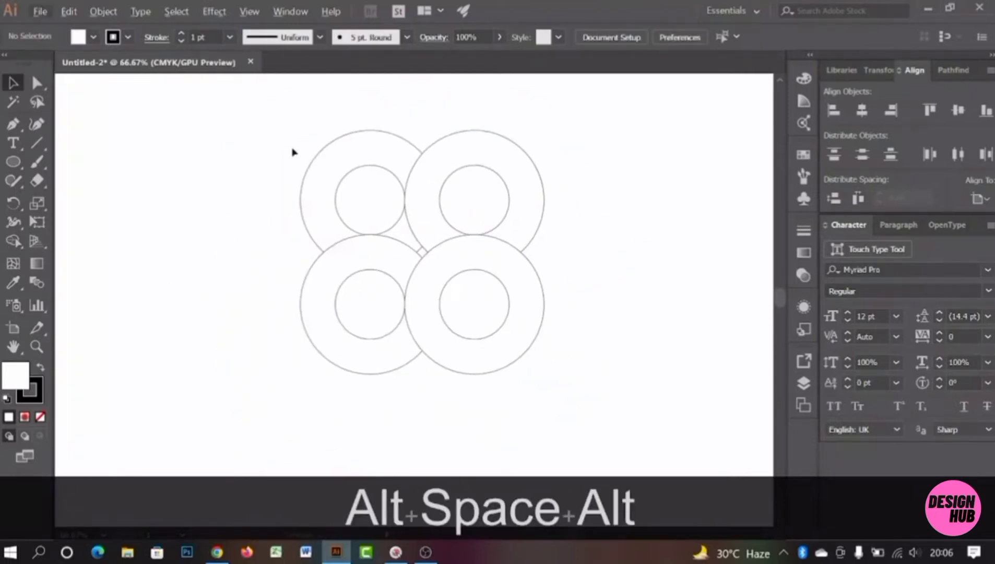
# Step: Group all four overlapping sets of concentric circles into one object
pyautogui.moveTo(353, 222); pyautogui.dragTo(508, 336)
pyautogui.rightClick(468, 273)
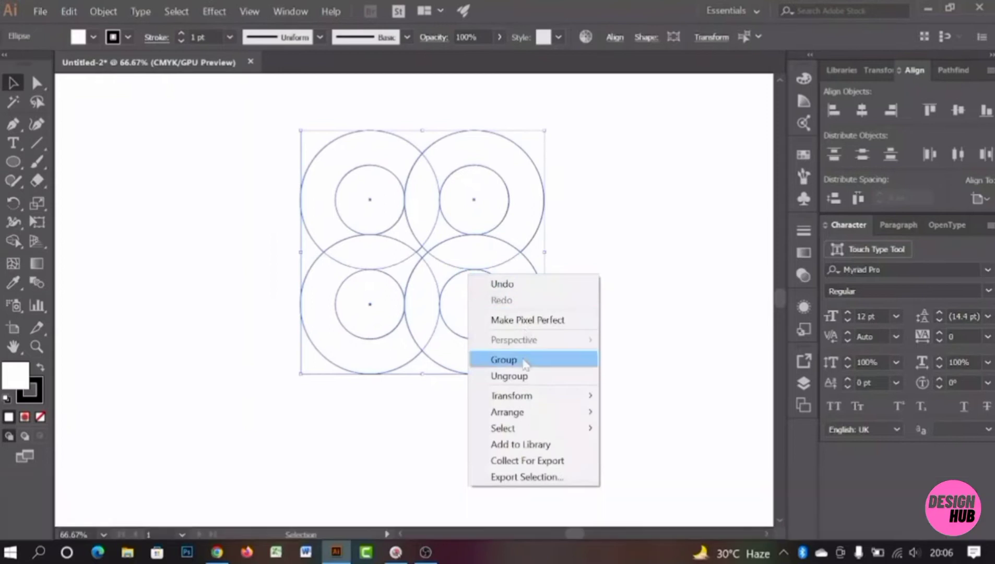
pyautogui.click(521, 359)
pyautogui.click(616, 295)
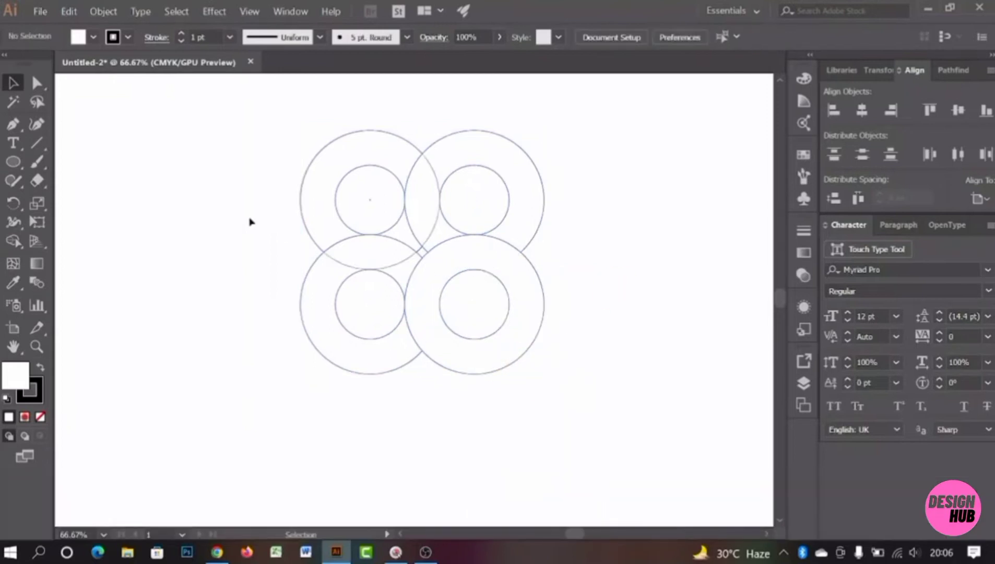
# Step: Draw a straight horizontal line tangent to the tops of the upper outer circles, extending past both sides
pyautogui.click(38, 142)
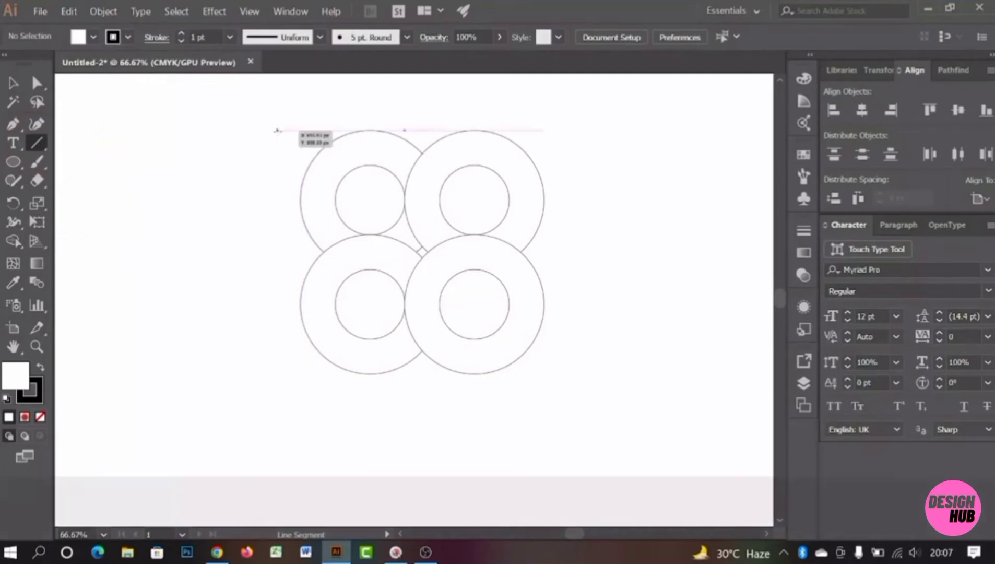
pyautogui.moveTo(277, 131); pyautogui.dragTo(578, 139)
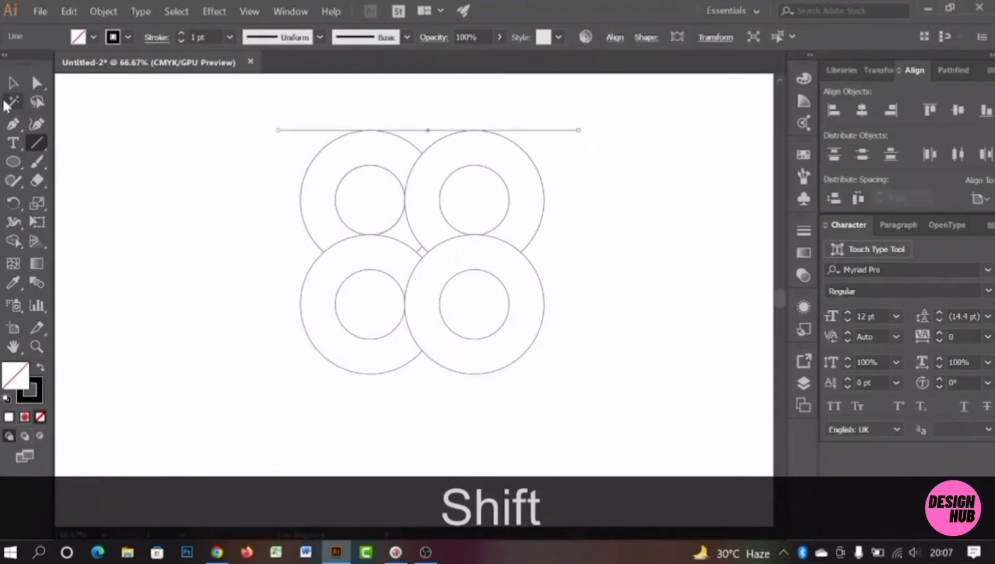
pyautogui.click(12, 82)
pyautogui.click(160, 149)
# Step: Duplicate the horizontal line down to the tops of the upper inner circles and again through the centres of the upper circles
pyautogui.scroll(3, 375, 173)
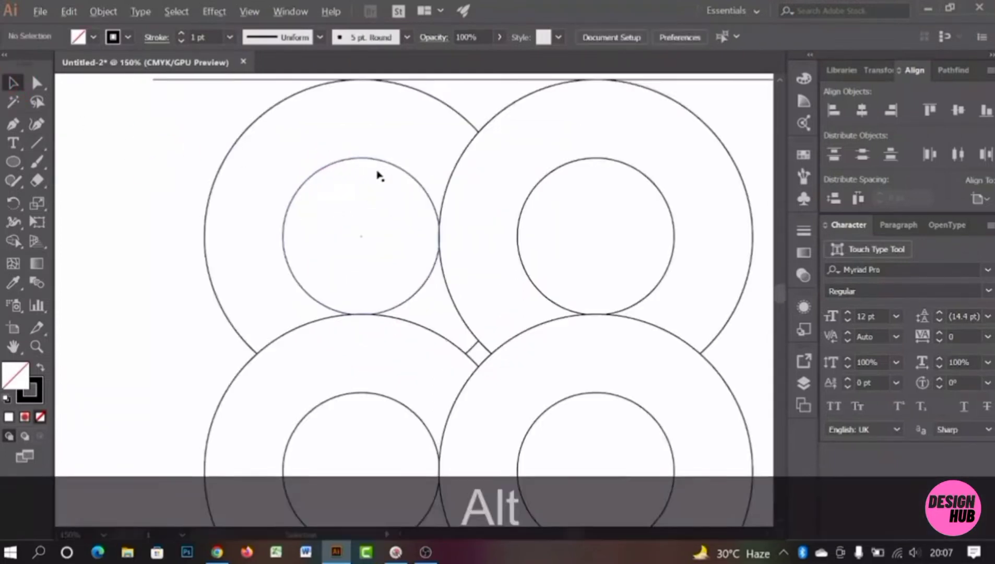
pyautogui.scroll(1, 379, 175)
pyautogui.moveTo(471, 138)
pyautogui.mouseDown()
pyautogui.moveTo(342, 282)
pyautogui.moveTo(351, 226)
pyautogui.mouseUp()
pyautogui.click(414, 137)
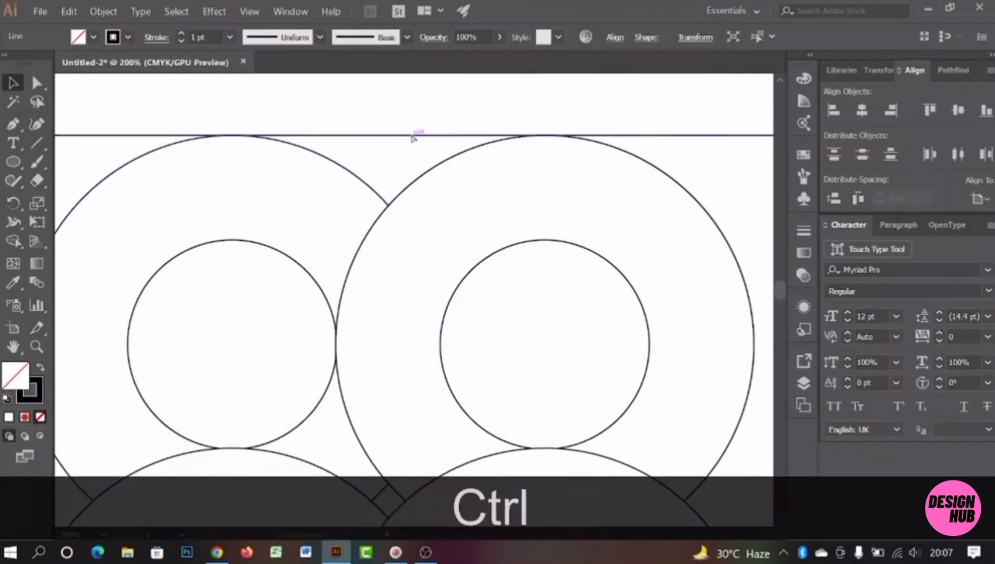
pyautogui.moveTo(412, 137); pyautogui.dragTo(413, 239)
pyautogui.moveTo(409, 286); pyautogui.dragTo(442, 187)
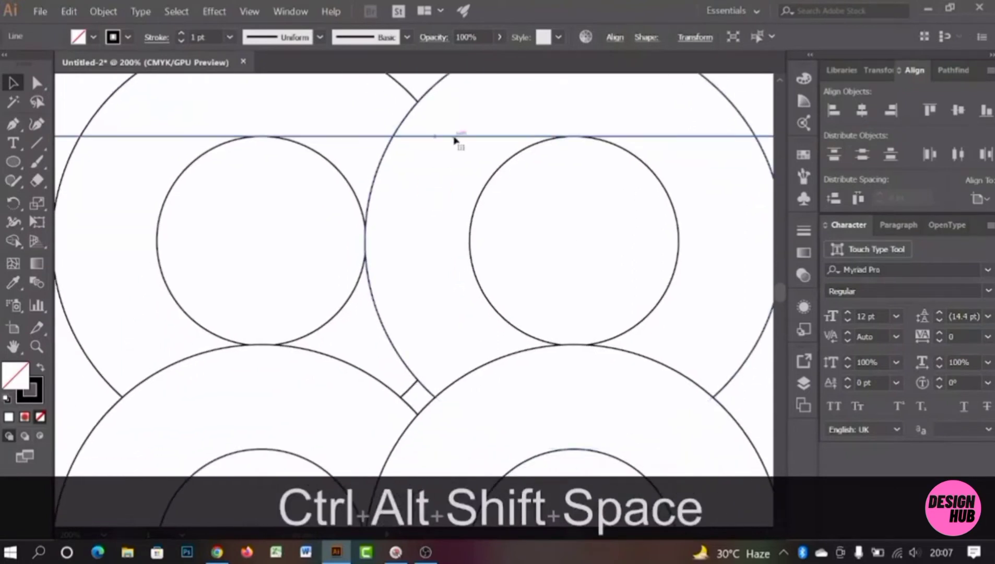
pyautogui.moveTo(453, 140); pyautogui.dragTo(450, 241)
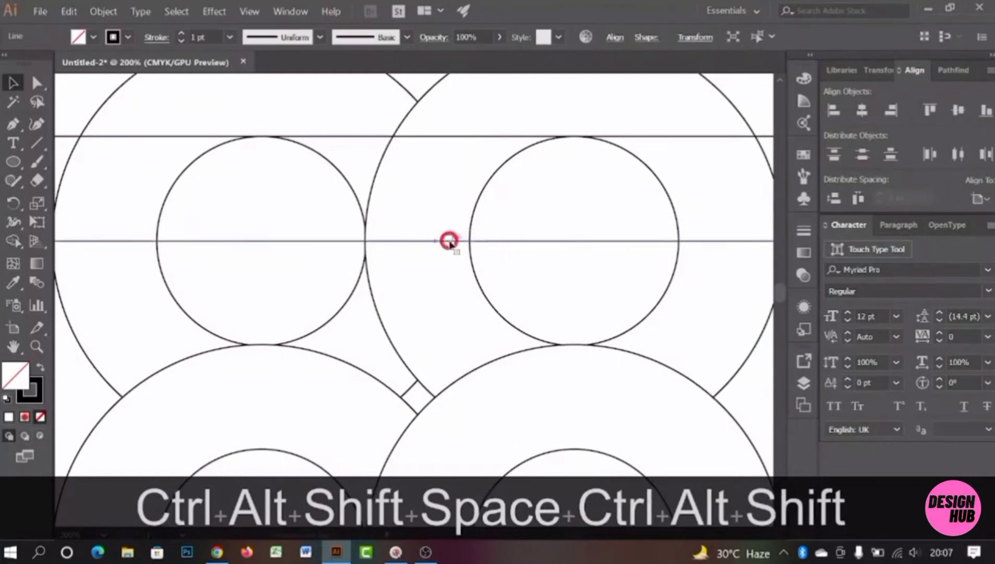
pyautogui.scroll(-3, 436, 274)
pyautogui.moveTo(608, 304); pyautogui.dragTo(610, 270)
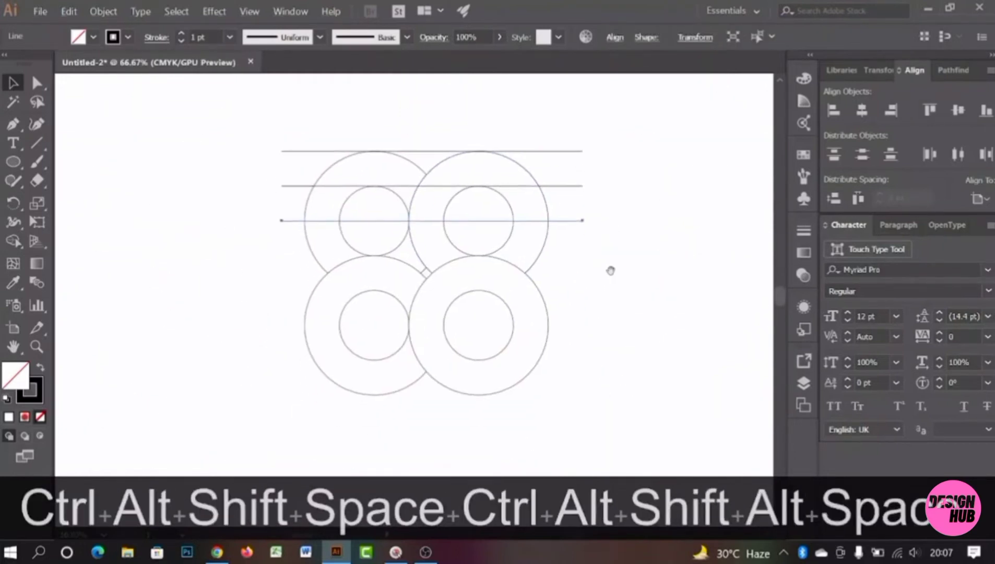
pyautogui.click(640, 319)
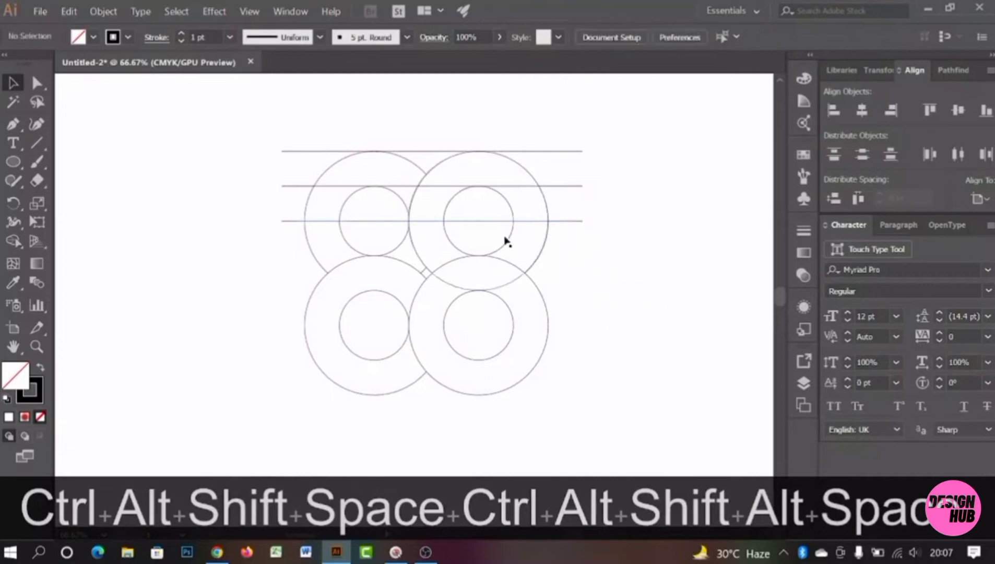
# Step: Repeat the horizontal line duplication five times at the same spacing, down to the bottom edge of the lower circles
pyautogui.click(474, 221)
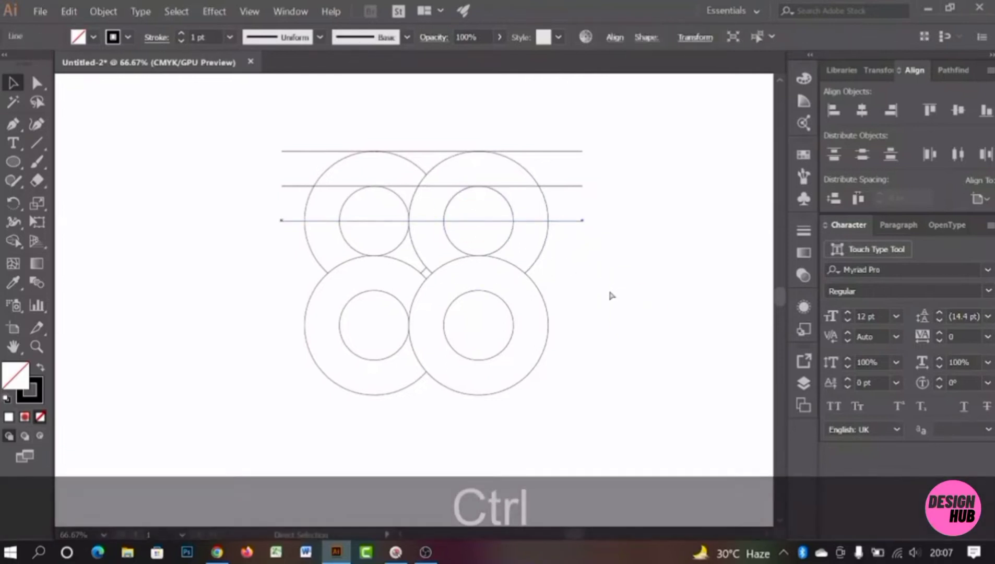
pyautogui.hotkey('ctrl', 'd')
pyautogui.hotkey('ctrl', 'd')
pyautogui.hotkey('ctrl', 'd')
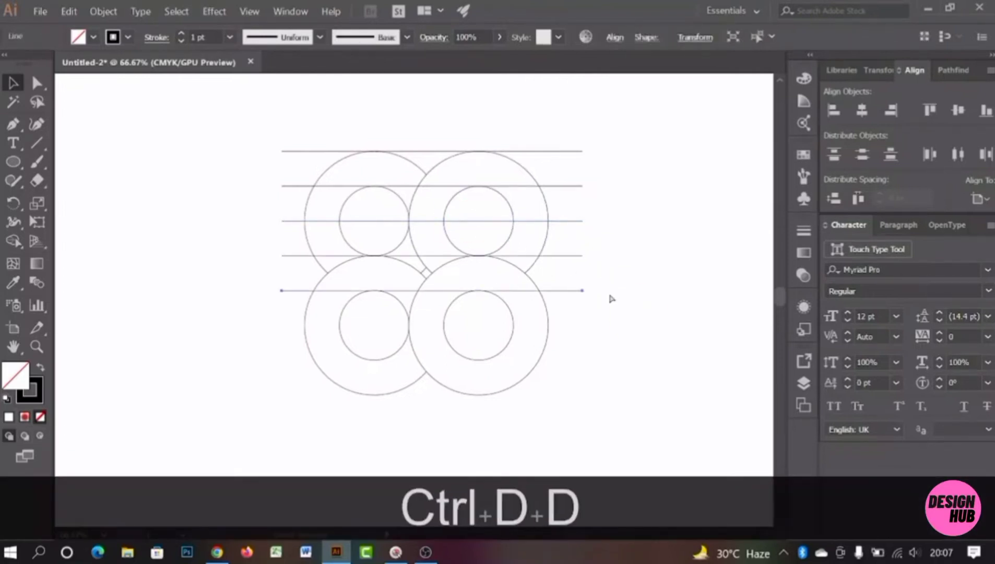
pyautogui.hotkey('ctrl', 'd')
pyautogui.hotkey('ctrl', 'd')
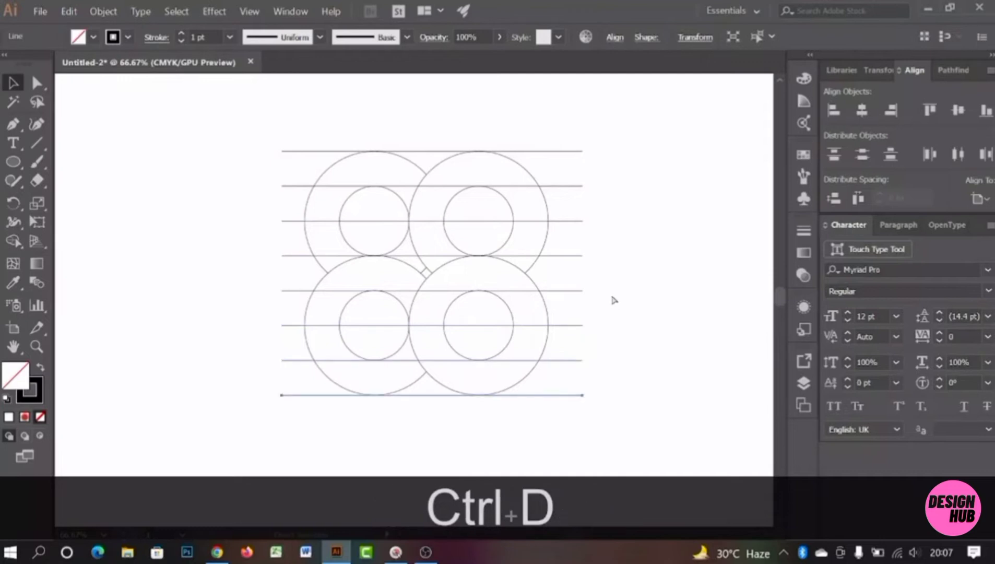
pyautogui.click(670, 263)
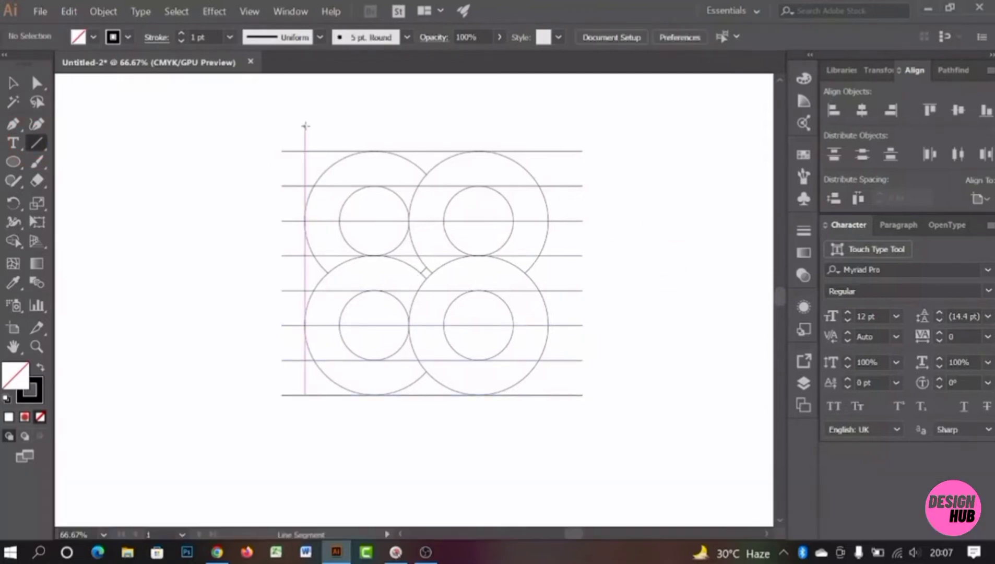
# Step: Draw a straight vertical line tangent to the left edge of the outer circles, extending past the top and bottom horizontal lines
pyautogui.moveTo(305, 126); pyautogui.dragTo(283, 437)
pyautogui.moveTo(305, 126); pyautogui.dragTo(105, 122)
pyautogui.click(13, 84)
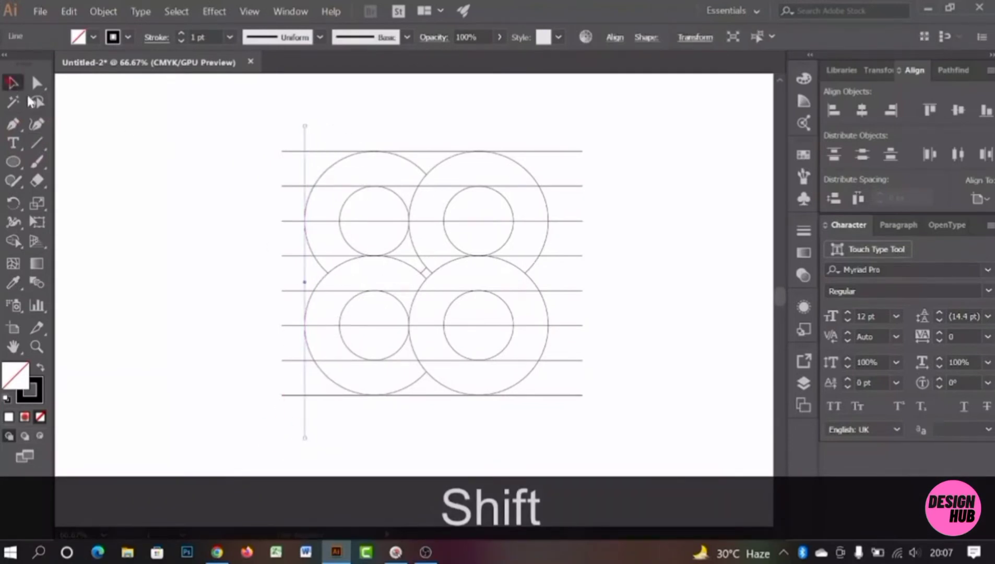
# Step: Duplicate the vertical line to the left edge of the left inner circles
pyautogui.scroll(3, 233, 209)
pyautogui.moveTo(248, 211); pyautogui.dragTo(136, 190)
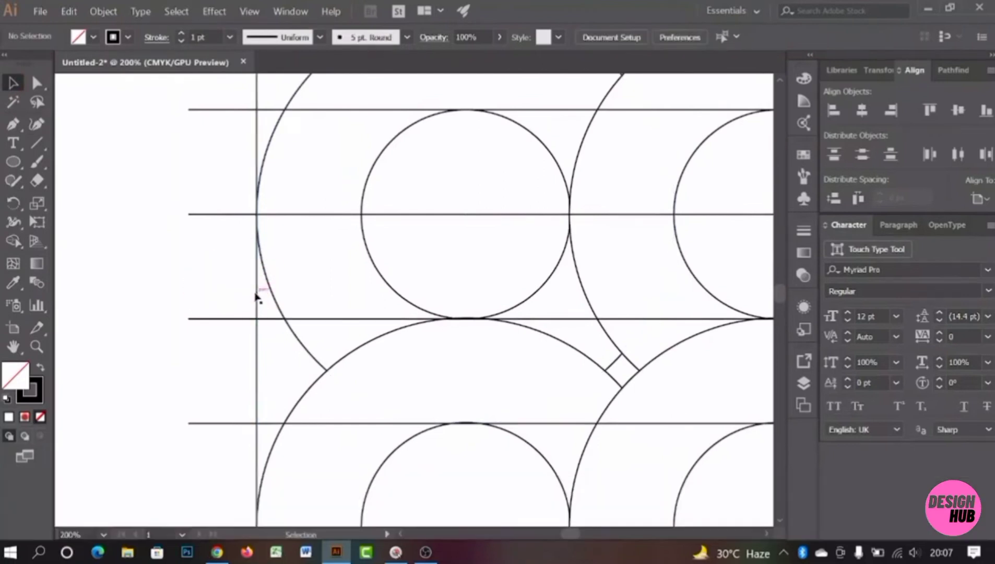
pyautogui.moveTo(257, 289); pyautogui.dragTo(361, 295)
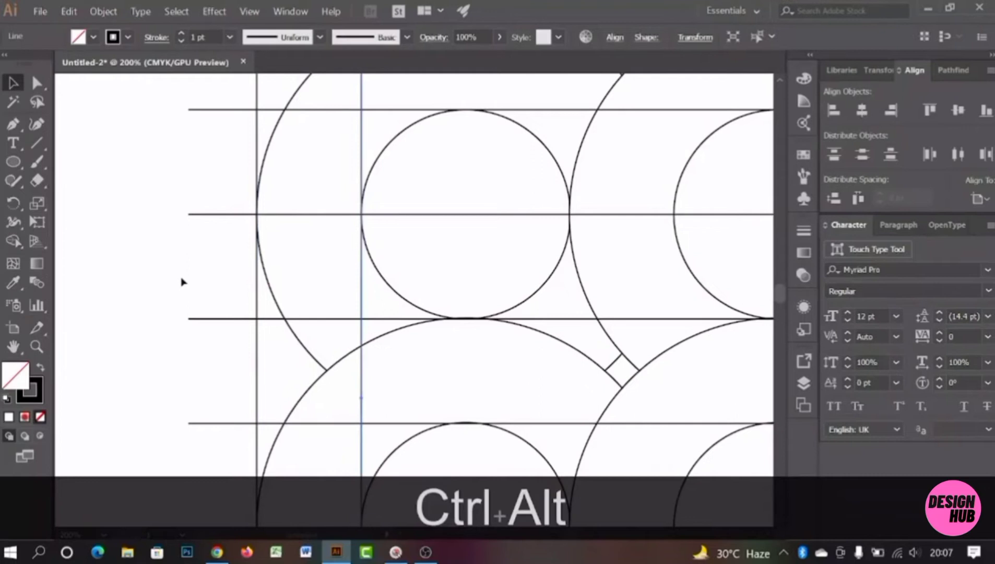
# Step: Repeat the vertical line duplication six times at the same spacing, across to the right edge of the outer circles
pyautogui.hotkey('ctrl', 'd')
pyautogui.hotkey('ctrl', 'd')
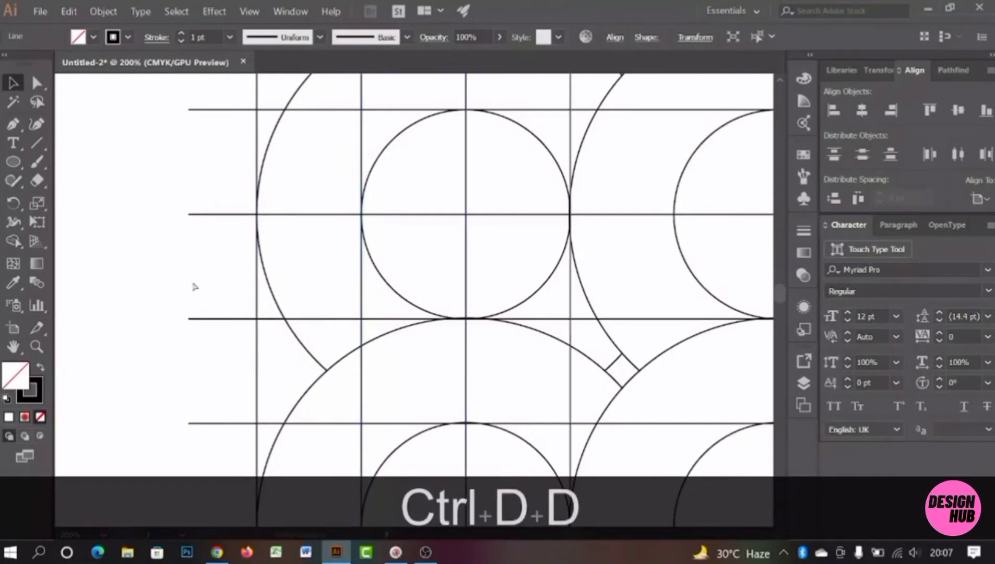
pyautogui.scroll(-3, 192, 284)
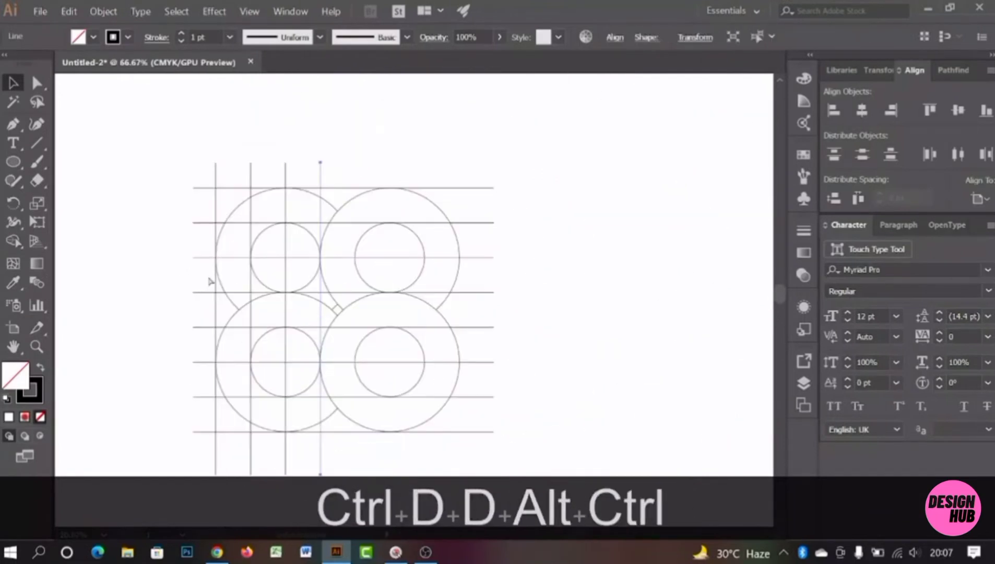
pyautogui.hotkey('ctrl', 'd')
pyautogui.hotkey('ctrl', 'd')
pyautogui.hotkey('ctrl', 'd')
pyautogui.hotkey('ctrl', 'd')
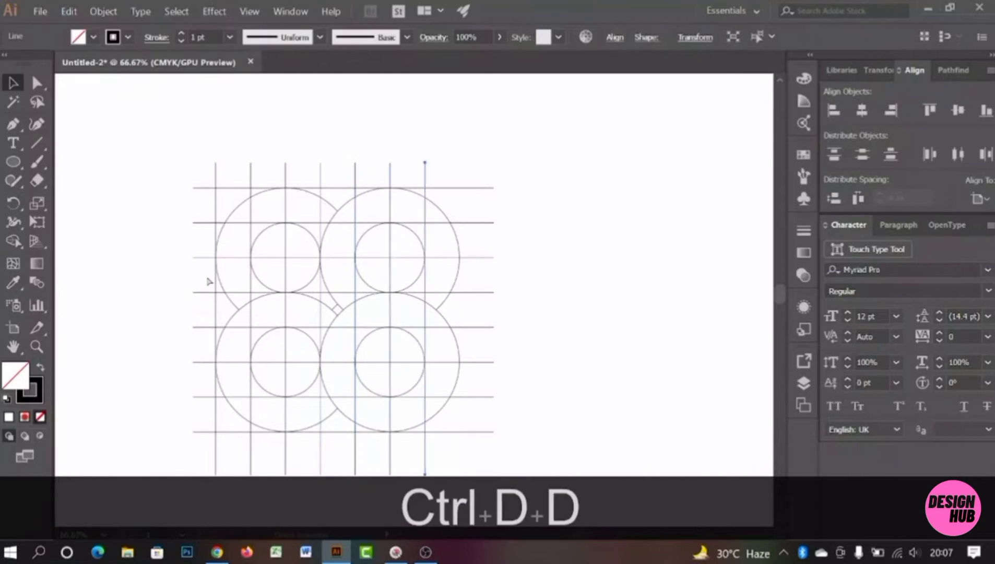
pyautogui.click(155, 158)
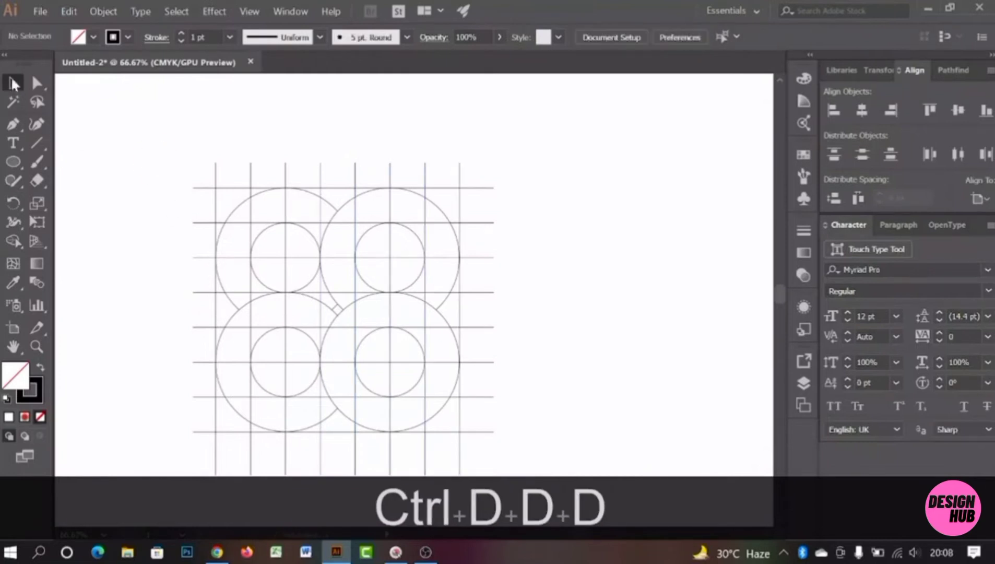
# Step: Select all circles and grid lines and group them into one grid unit
pyautogui.scroll(-1, 226, 267)
pyautogui.moveTo(158, 240); pyautogui.dragTo(189, 187)
pyautogui.hotkey('ctrl', 'a')
pyautogui.rightClick(391, 297)
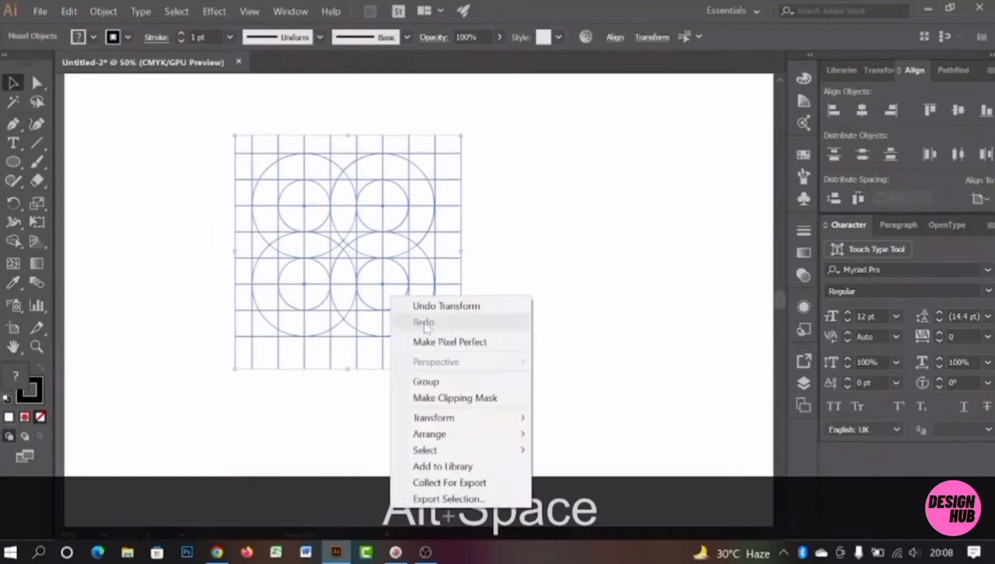
pyautogui.click(418, 380)
pyautogui.click(288, 401)
# Step: Duplicate the grid unit horizontally so a second copy sits directly beside it on the right
pyautogui.scroll(-3, 271, 407)
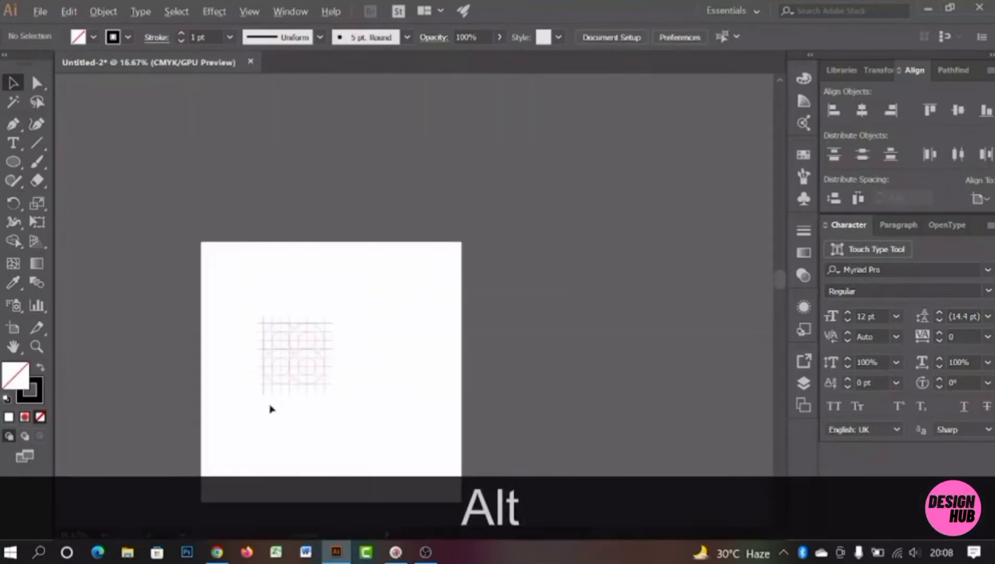
pyautogui.moveTo(350, 400); pyautogui.dragTo(410, 373)
pyautogui.scroll(2, 343, 349)
pyautogui.moveTo(385, 338); pyautogui.dragTo(425, 257)
pyautogui.click(382, 304)
pyautogui.click(534, 294)
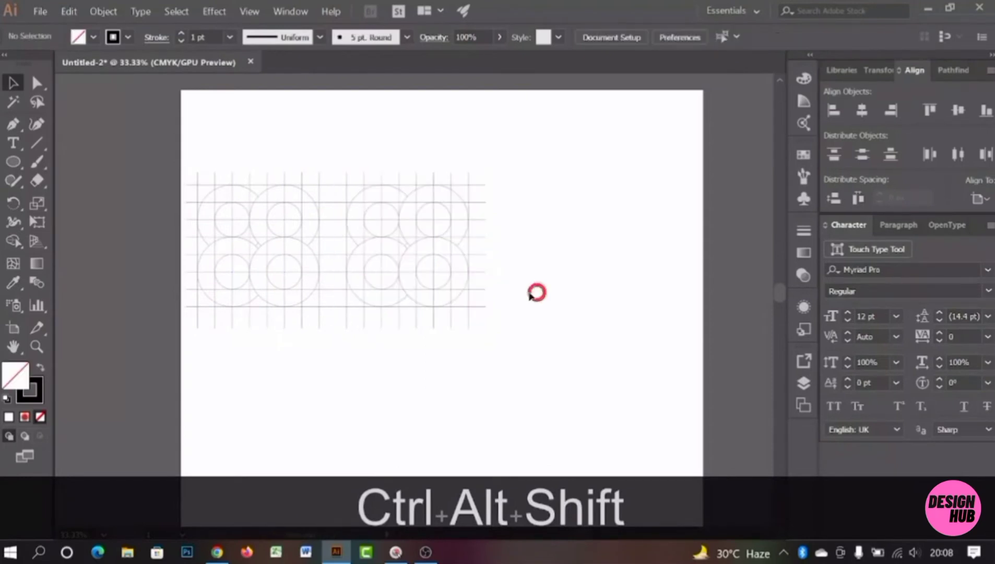
# Step: Repeat the duplication to add two more grid units, extending the row to the right
pyautogui.click(422, 290)
pyautogui.hotkey('ctrl', 'd')
pyautogui.hotkey('ctrl', 'd')
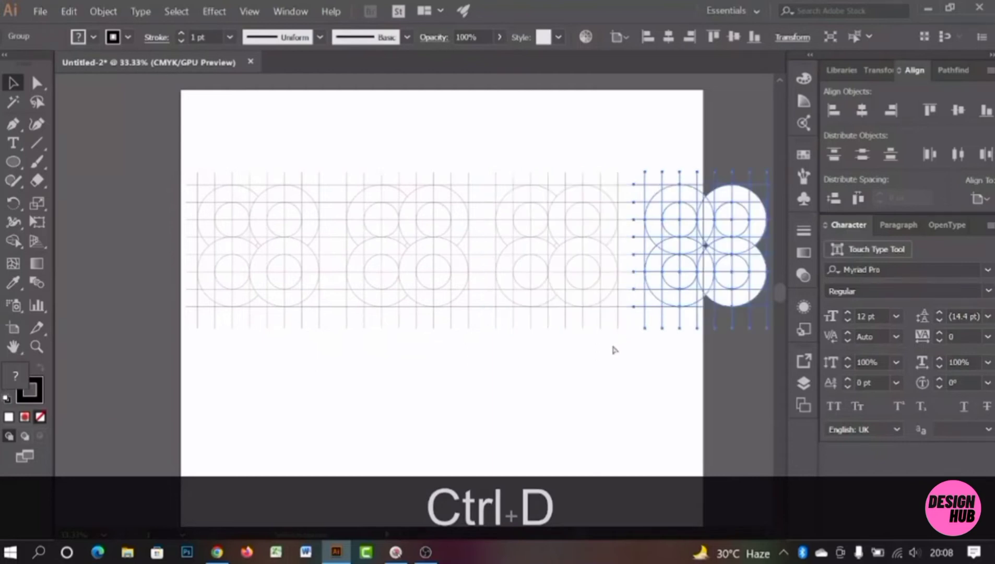
pyautogui.click(616, 348)
# Step: Scale the whole row of five grid units down proportionally
pyautogui.scroll(-2, 516, 410)
pyautogui.moveTo(529, 406); pyautogui.dragTo(473, 392)
pyautogui.click(703, 322)
pyautogui.click(299, 337)
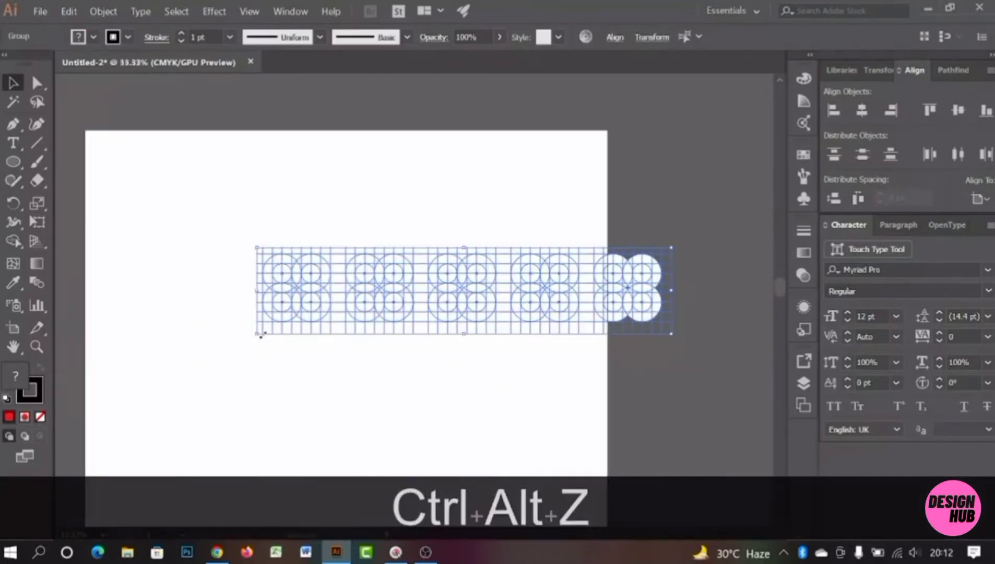
pyautogui.click(357, 370)
# Step: Group all five grid units into one object and move it down and to the left on the artboard
pyautogui.click(471, 304)
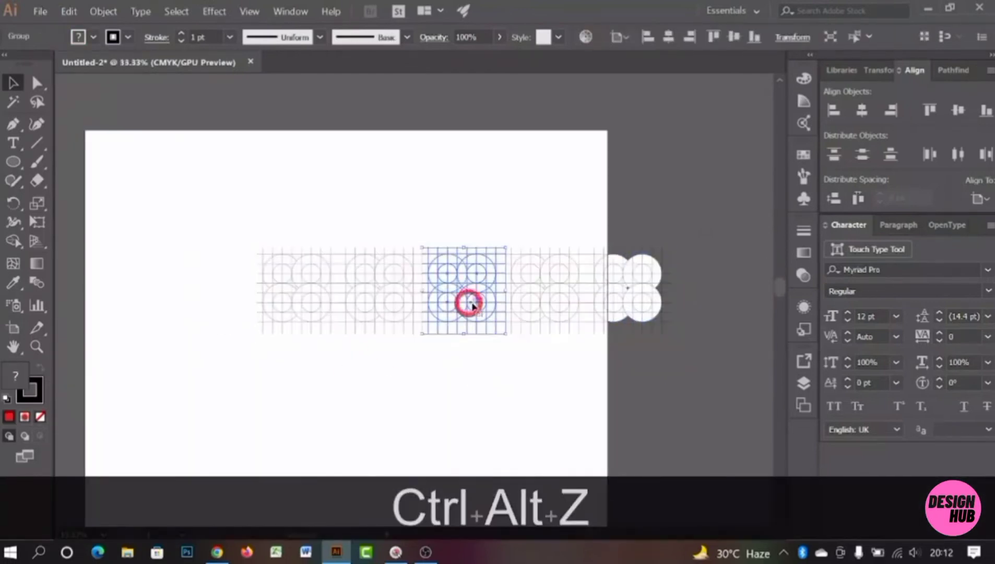
pyautogui.click(739, 346)
pyautogui.hotkey('ctrl', 'a')
pyautogui.rightClick(384, 305)
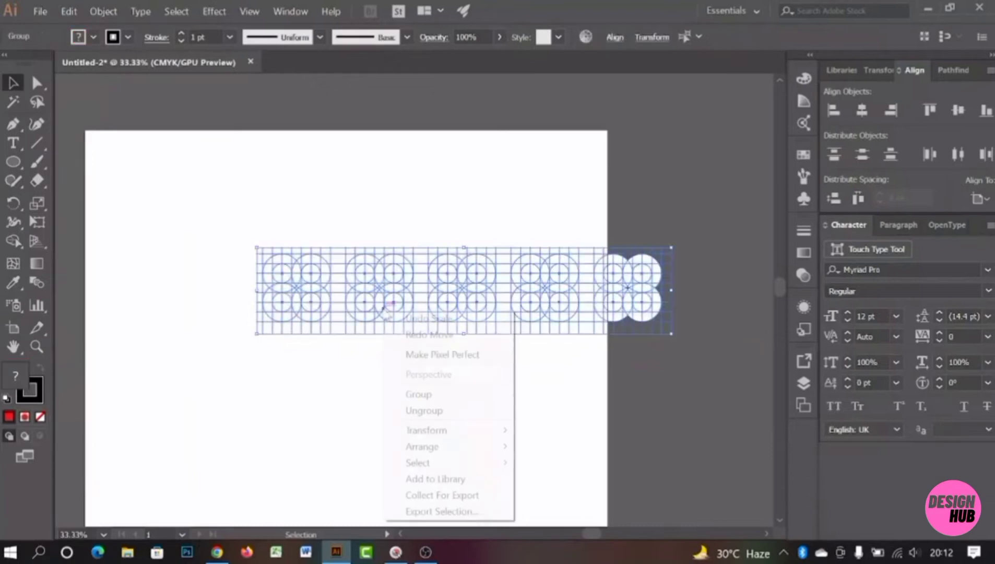
pyautogui.click(421, 394)
pyautogui.moveTo(418, 287); pyautogui.dragTo(373, 361)
pyautogui.click(316, 483)
pyautogui.scroll(1, 328, 406)
pyautogui.scroll(2, 292, 389)
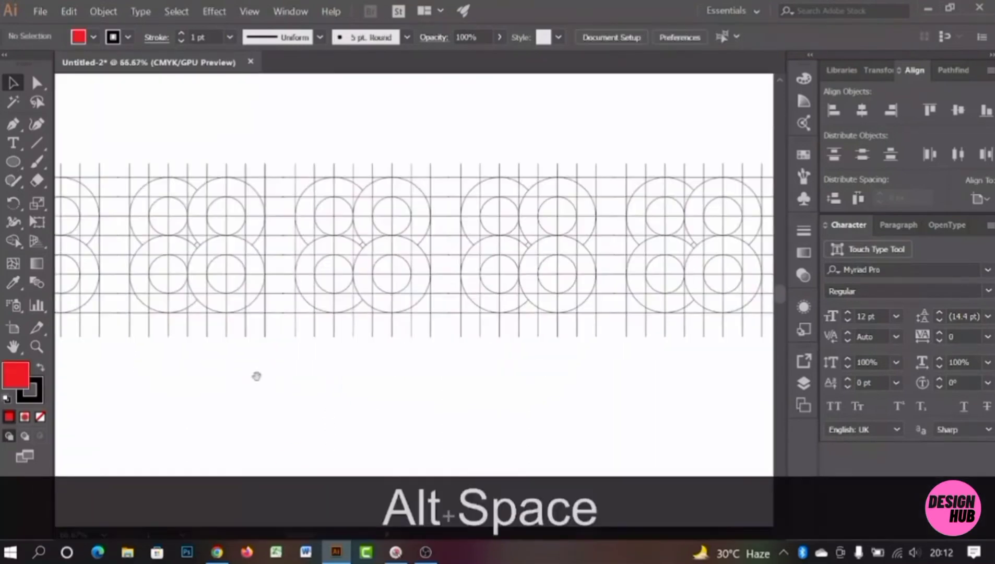
# Step: Select the grouped grid row and, with the Shape Builder, merge the leftmost column of the first unit into a red vertical stem
pyautogui.scroll(3, 220, 312)
pyautogui.scroll(-1, 218, 307)
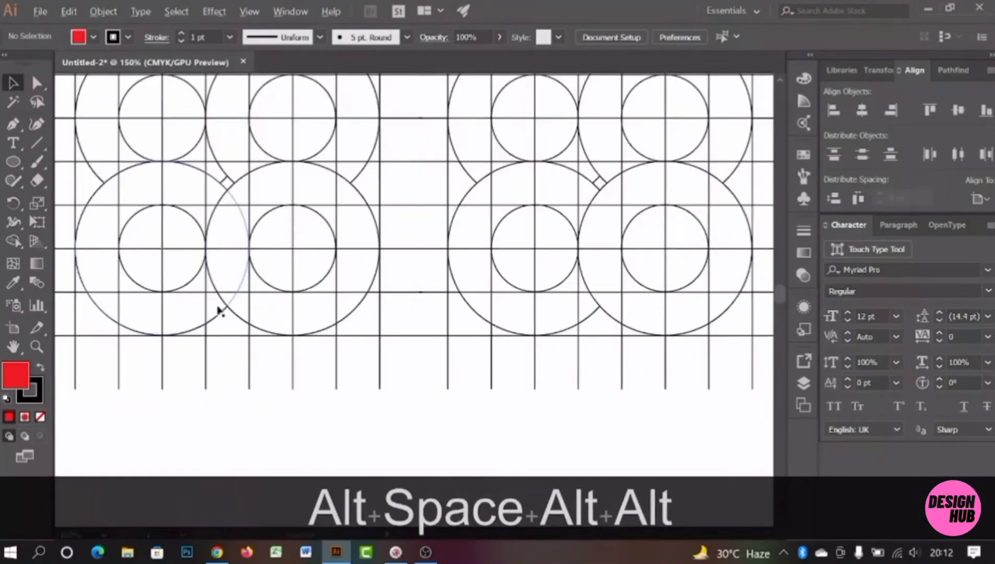
pyautogui.moveTo(223, 278); pyautogui.dragTo(296, 342)
pyautogui.scroll(-2, 296, 341)
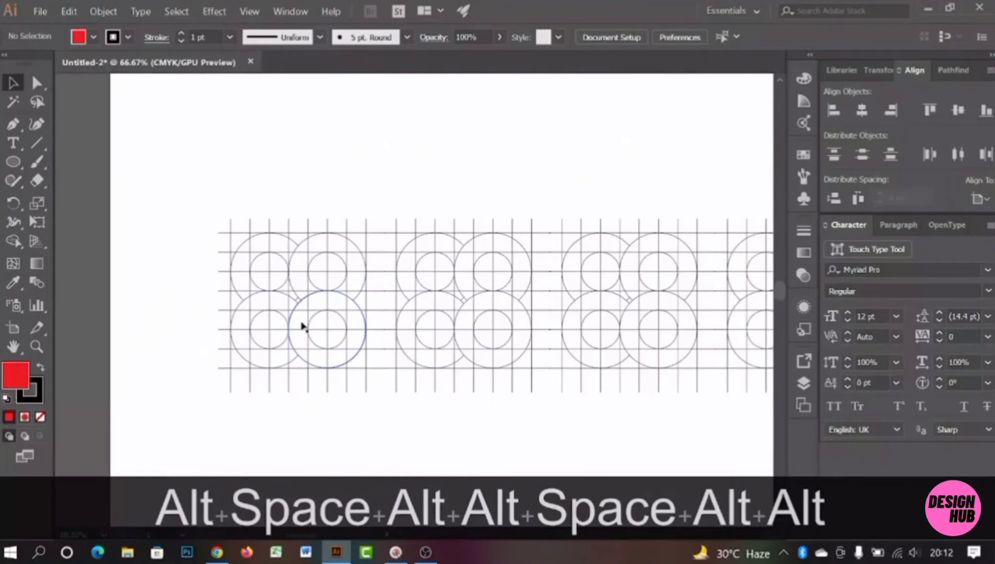
pyautogui.scroll(1, 302, 327)
pyautogui.click(278, 303)
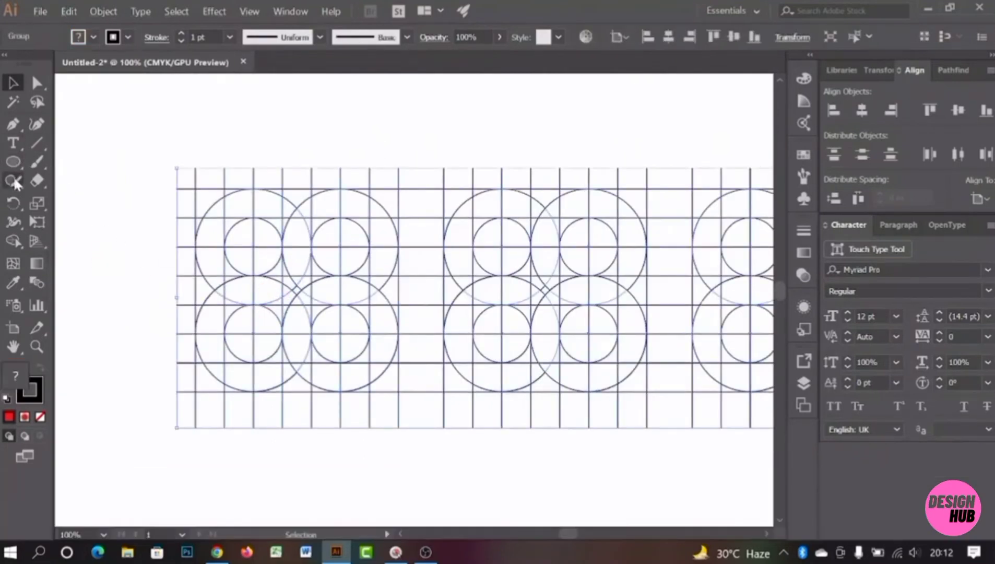
pyautogui.click(11, 238)
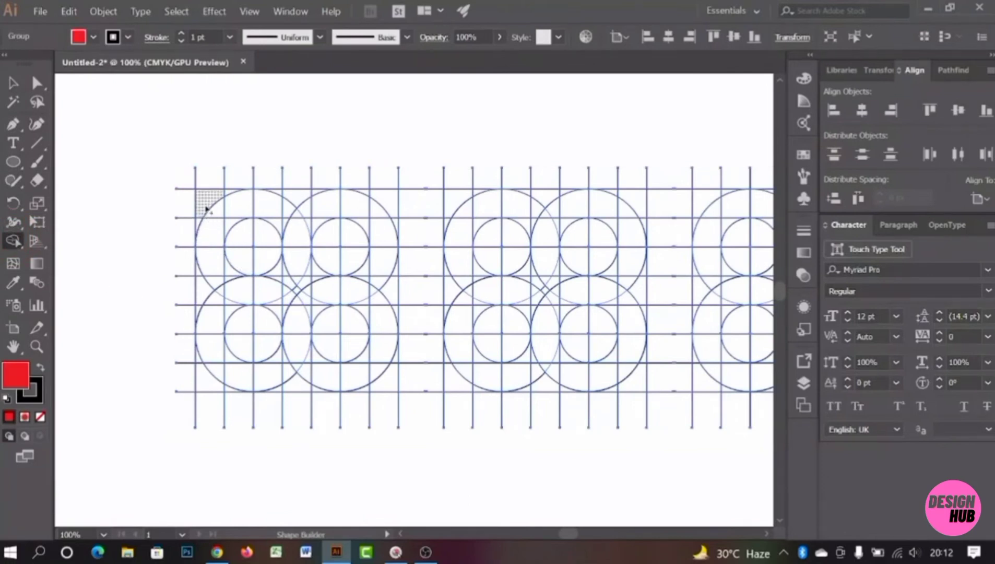
pyautogui.moveTo(209, 238); pyautogui.dragTo(203, 359)
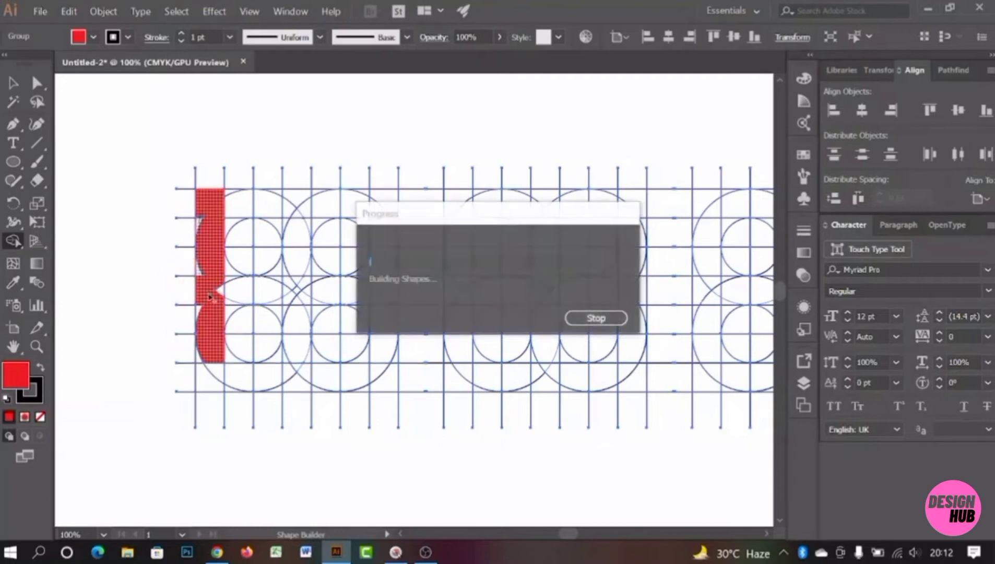
pyautogui.keyDown('alt'); pyautogui.scroll(3, 199, 286); pyautogui.keyUp('alt')
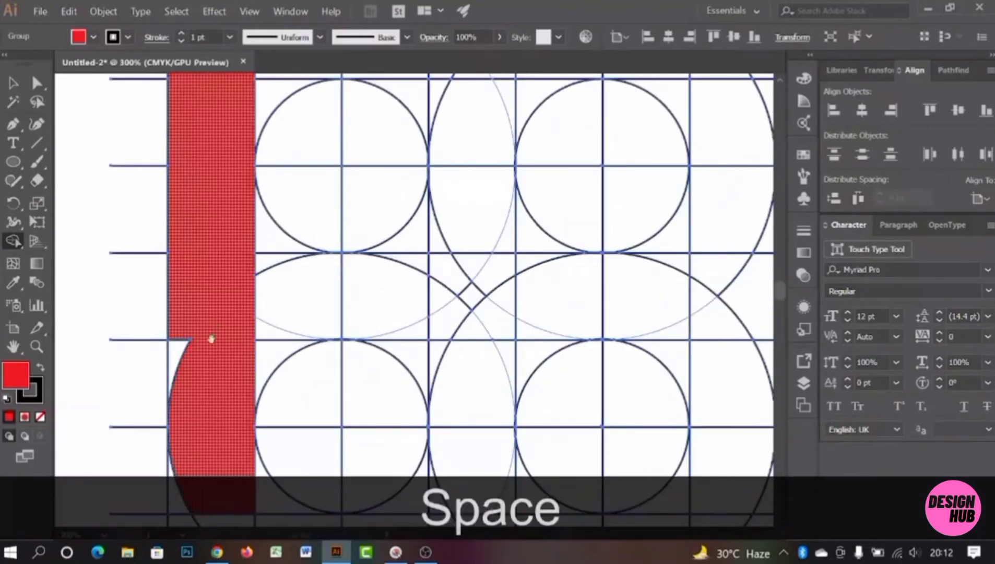
pyautogui.moveTo(211, 337); pyautogui.dragTo(220, 214)
pyautogui.keyDown('alt'); pyautogui.scroll(-2, 206, 269); pyautogui.keyUp('alt')
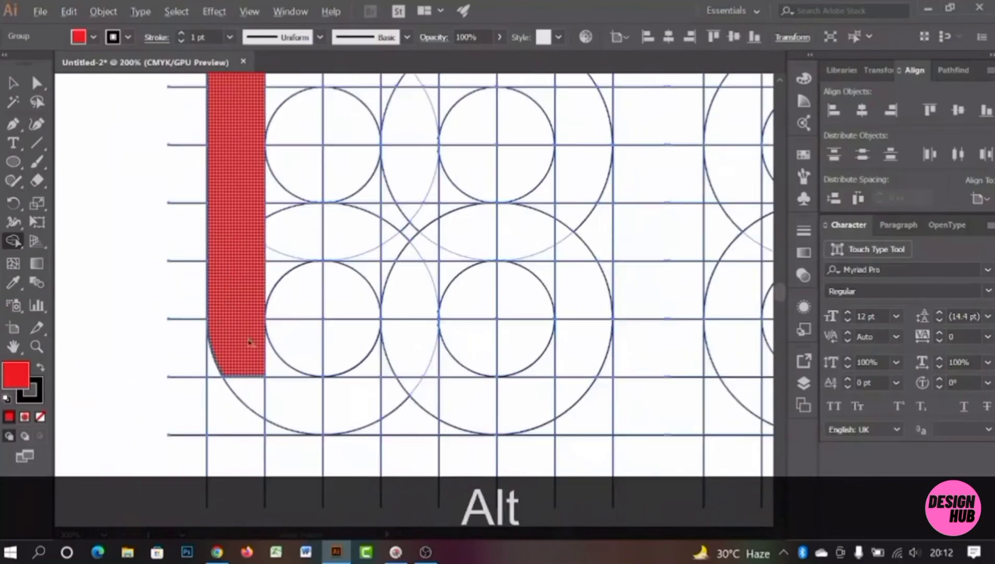
# Step: Merge the ring segments around the first unit's lower-left small circle into the curved base of the letter U
pyautogui.moveTo(214, 282)
pyautogui.mouseDown()
pyautogui.moveTo(278, 327)
pyautogui.moveTo(339, 317)
pyautogui.moveTo(369, 277)
pyautogui.mouseUp()
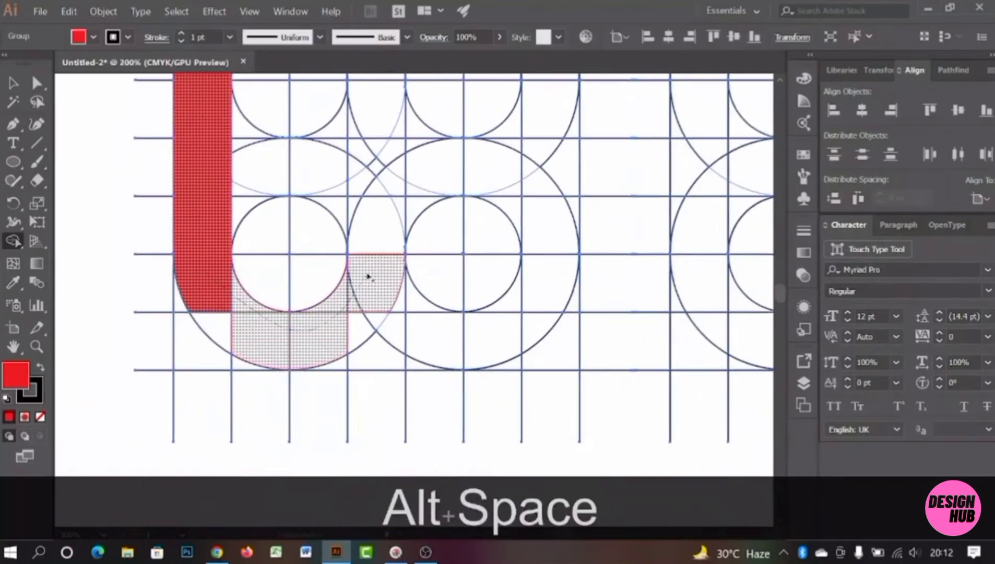
pyautogui.moveTo(228, 333)
pyautogui.mouseDown()
pyautogui.moveTo(271, 341)
pyautogui.moveTo(345, 325)
pyautogui.mouseUp()
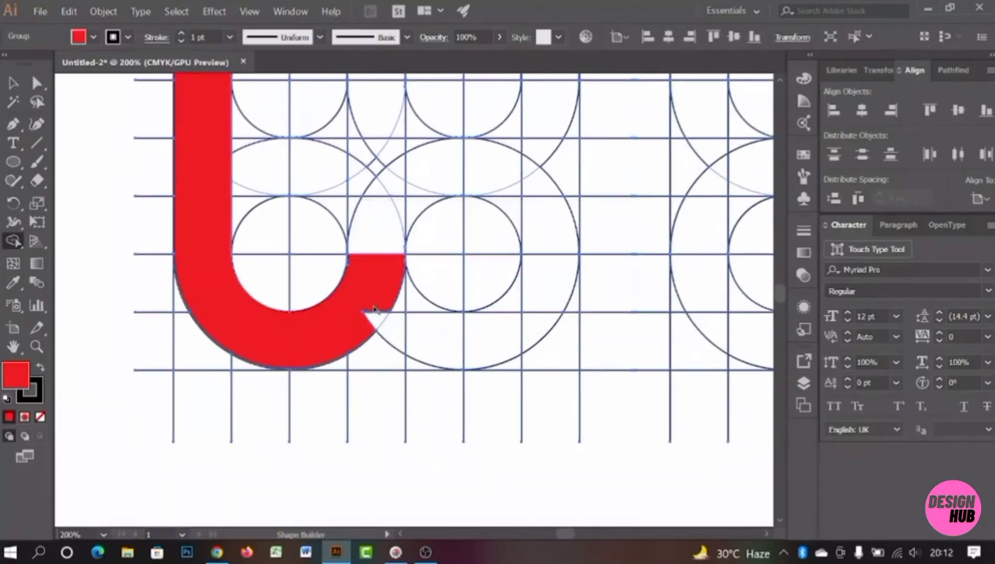
pyautogui.moveTo(351, 225); pyautogui.dragTo(303, 358)
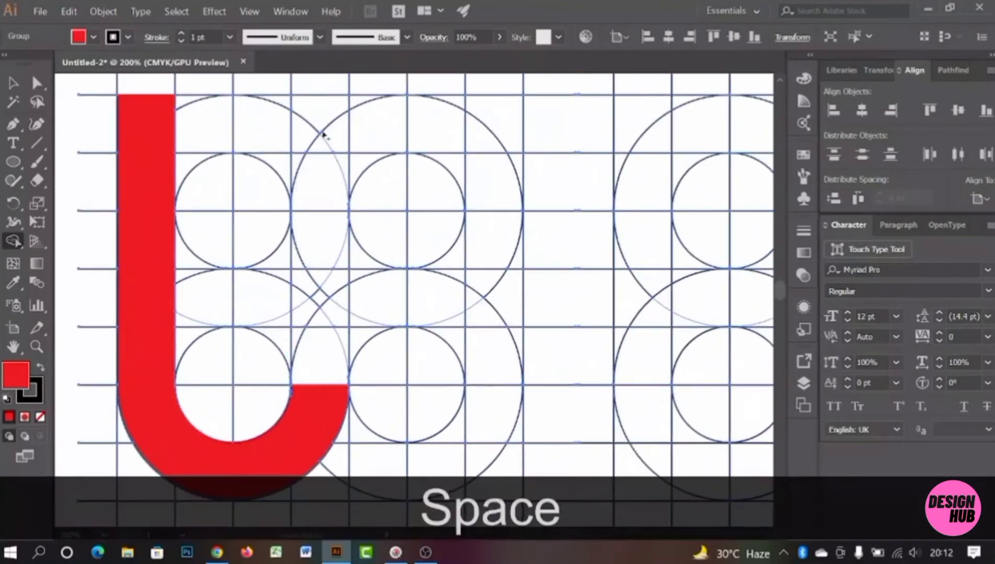
# Step: Complete the letter U by merging its right vertical stem up to the top grid line, including the leftover slivers
pyautogui.moveTo(322, 133); pyautogui.dragTo(320, 363)
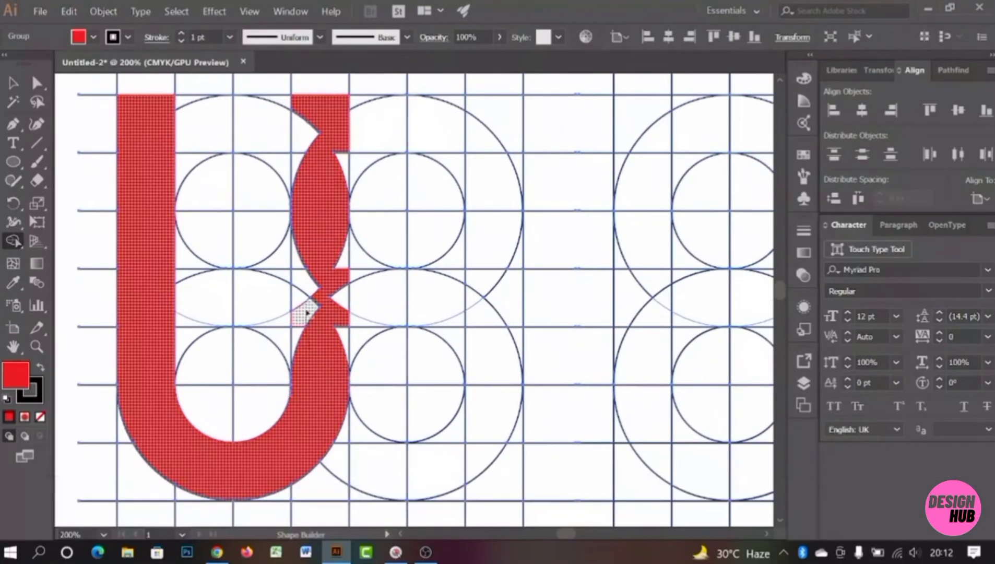
pyautogui.moveTo(301, 121); pyautogui.dragTo(301, 119)
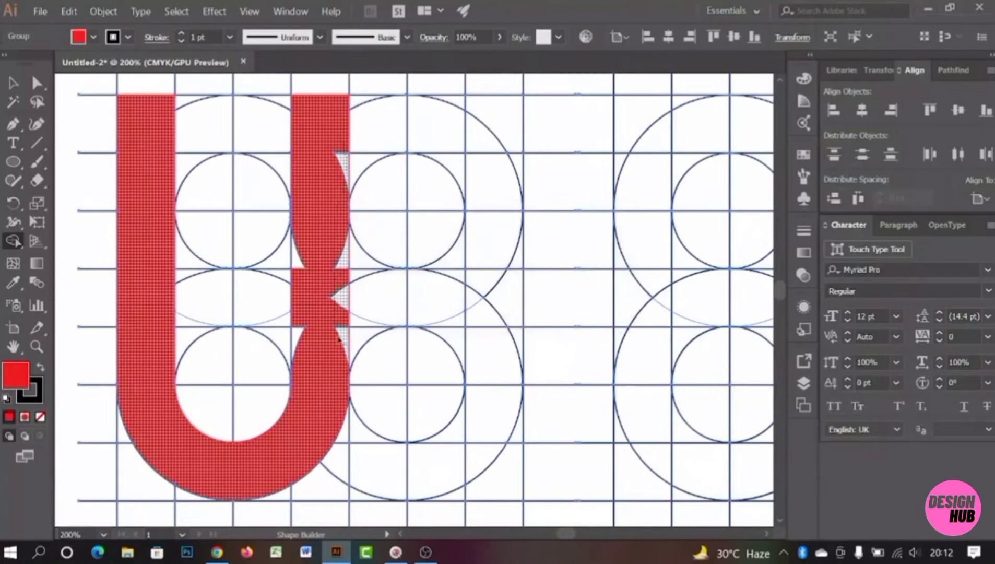
pyautogui.moveTo(339, 339); pyautogui.dragTo(338, 342)
pyautogui.click(317, 225)
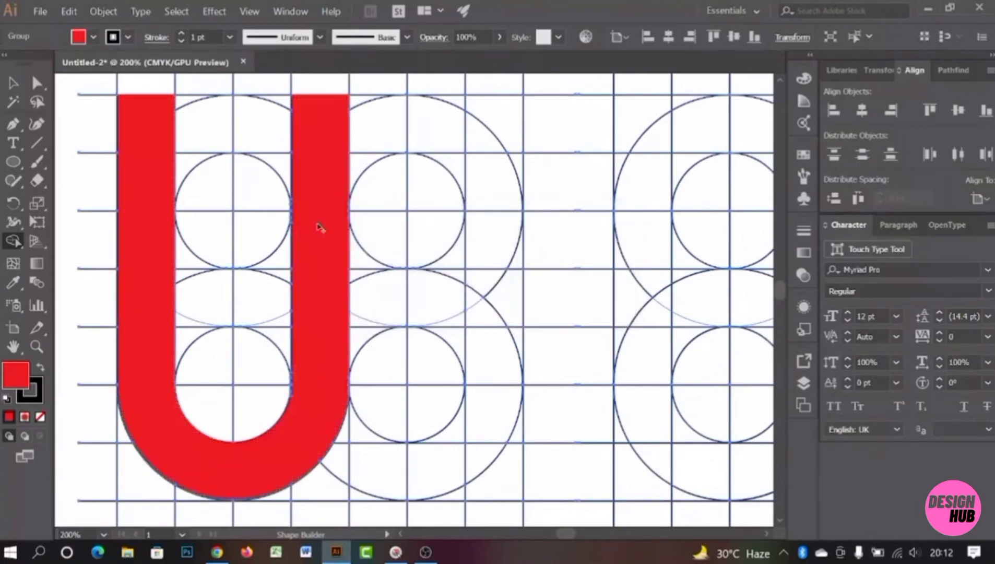
# Step: Merge the leftmost column of the second grid unit into a solid red vertical stem, including the small gaps along its edges
pyautogui.scroll(-3, 362, 266)
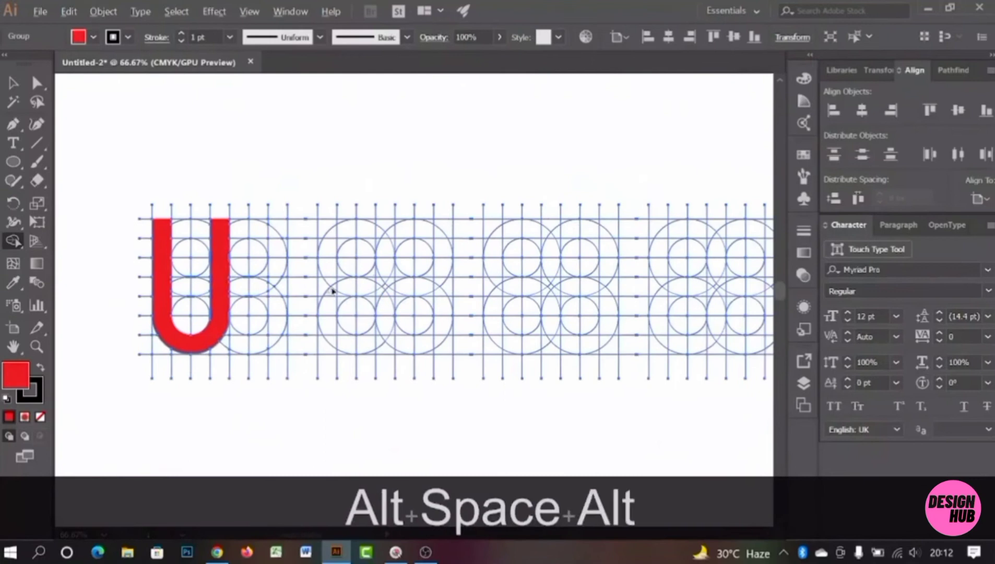
pyautogui.scroll(1, 333, 284)
pyautogui.scroll(2, 334, 283)
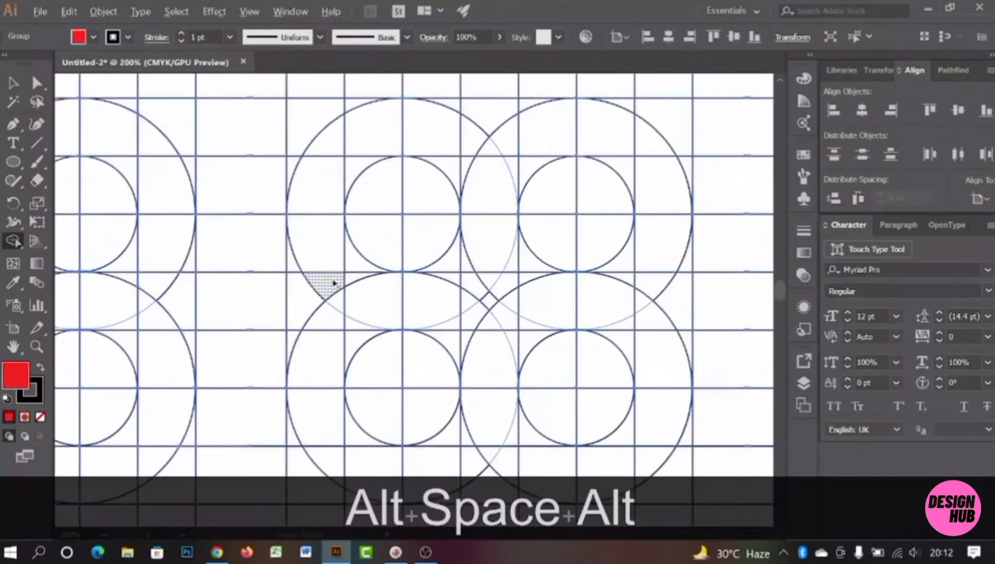
pyautogui.scroll(-2, 333, 284)
pyautogui.moveTo(342, 289)
pyautogui.mouseDown()
pyautogui.moveTo(327, 259)
pyautogui.moveTo(300, 263)
pyautogui.moveTo(264, 205)
pyautogui.moveTo(261, 345)
pyautogui.mouseUp()
pyautogui.scroll(3, 267, 289)
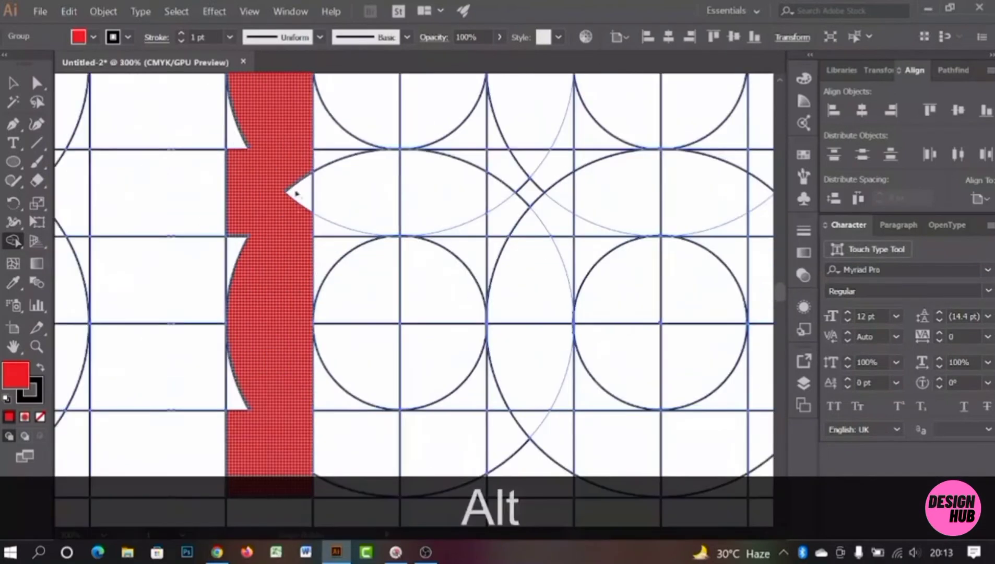
pyautogui.moveTo(289, 231); pyautogui.dragTo(284, 233)
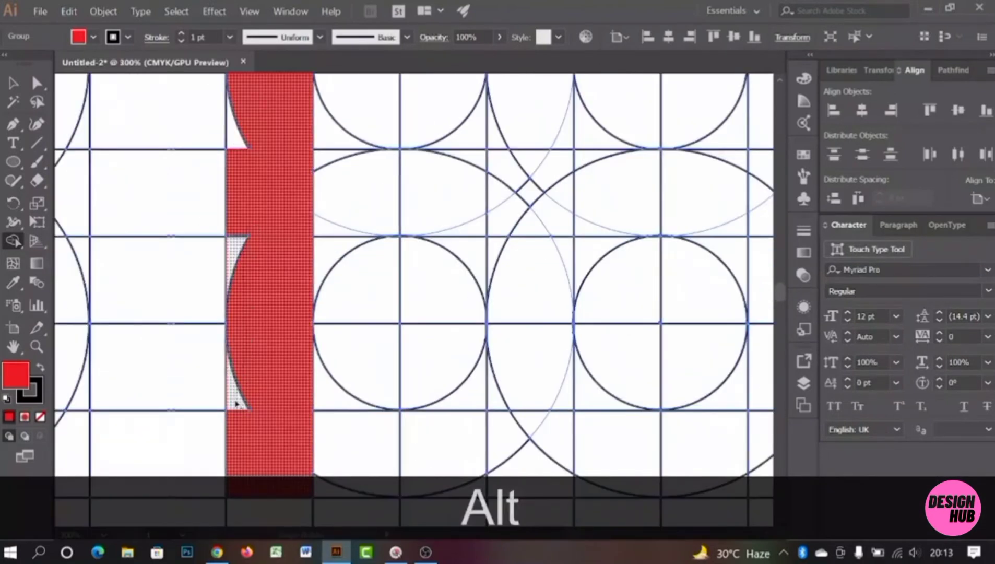
pyautogui.moveTo(236, 403); pyautogui.dragTo(236, 403)
pyautogui.moveTo(271, 215); pyautogui.dragTo(280, 345)
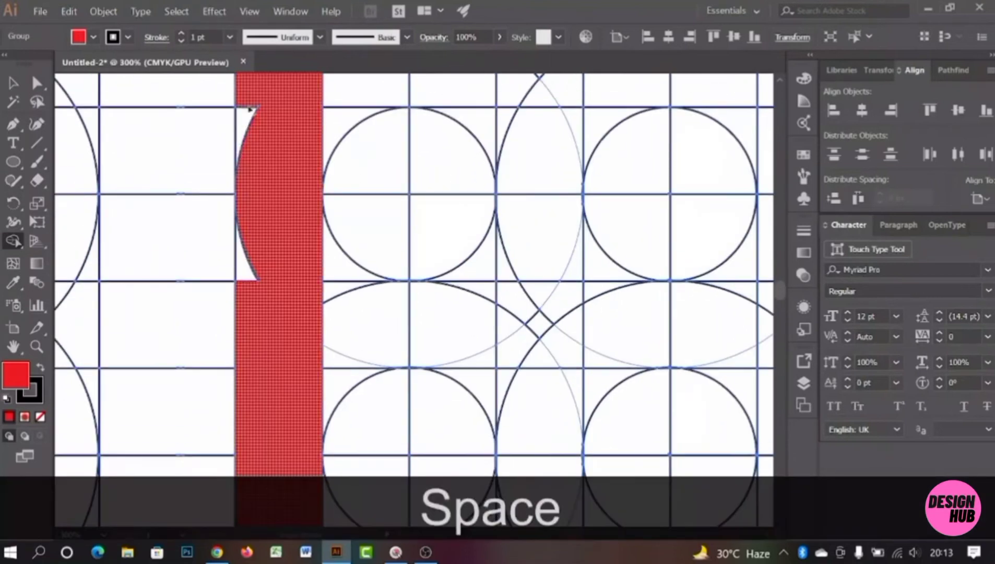
pyautogui.moveTo(254, 278); pyautogui.dragTo(253, 286)
# Step: Build a full-height red stem from the leftmost column of the third grid unit, filling its edge gaps
pyautogui.scroll(-2, 254, 289)
pyautogui.moveTo(445, 299)
pyautogui.mouseDown()
pyautogui.moveTo(368, 283)
pyautogui.moveTo(247, 282)
pyautogui.mouseUp()
pyautogui.scroll(-1, 341, 280)
pyautogui.moveTo(401, 287); pyautogui.dragTo(234, 284)
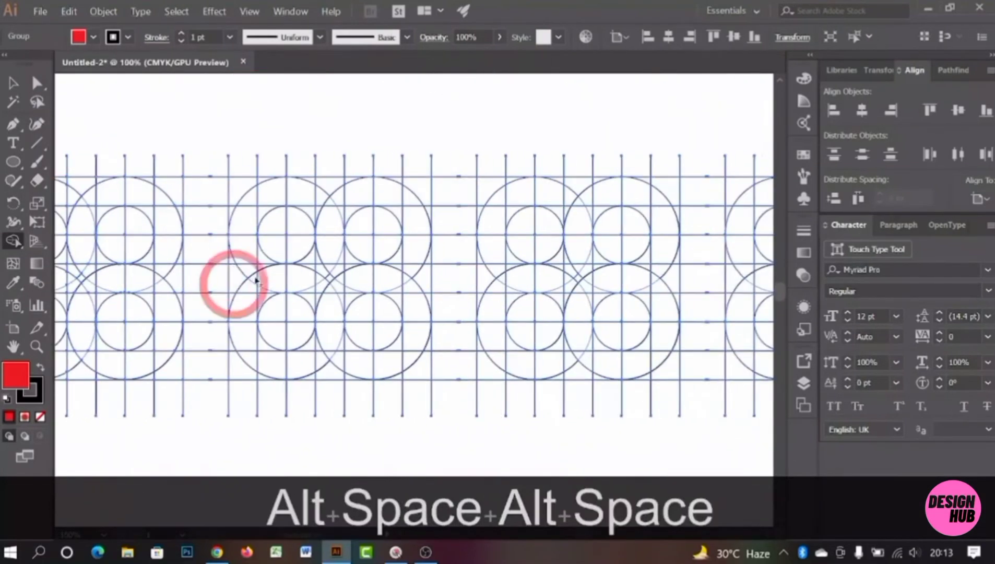
pyautogui.scroll(1, 263, 279)
pyautogui.scroll(-1, 265, 281)
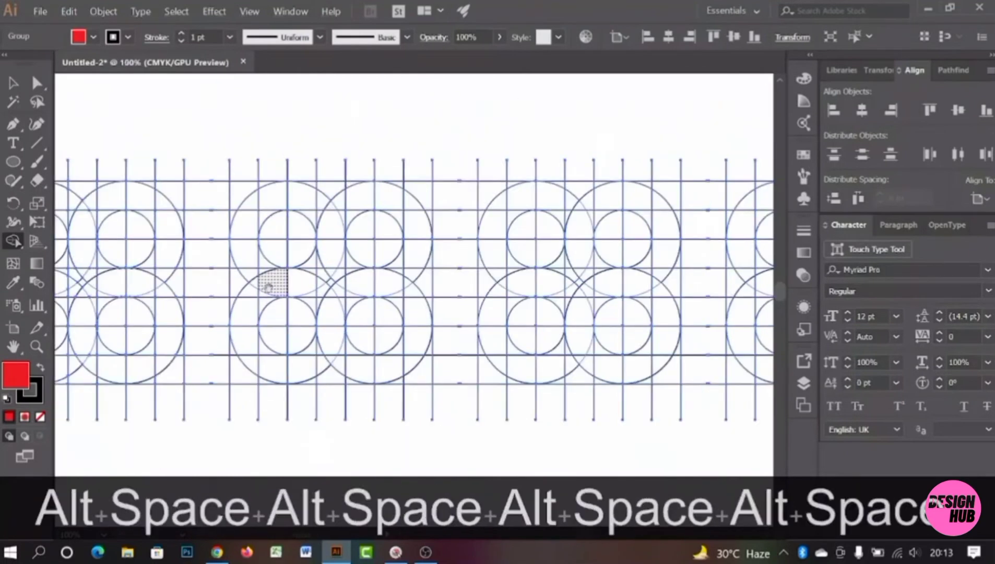
pyautogui.moveTo(266, 284); pyautogui.dragTo(297, 272)
pyautogui.scroll(1, 297, 272)
pyautogui.moveTo(270, 151); pyautogui.dragTo(262, 352)
pyautogui.moveTo(263, 395); pyautogui.dragTo(264, 397)
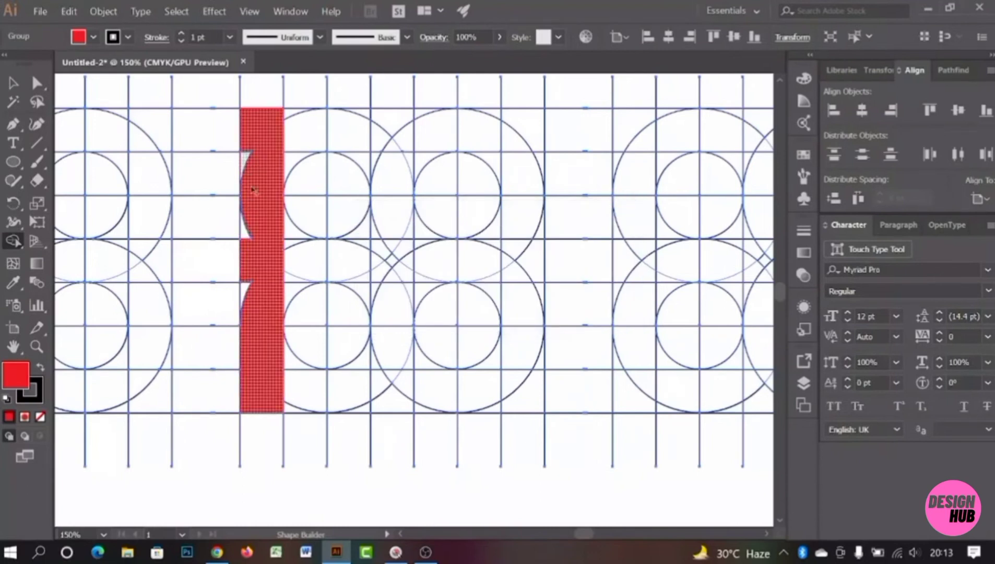
pyautogui.click(245, 290)
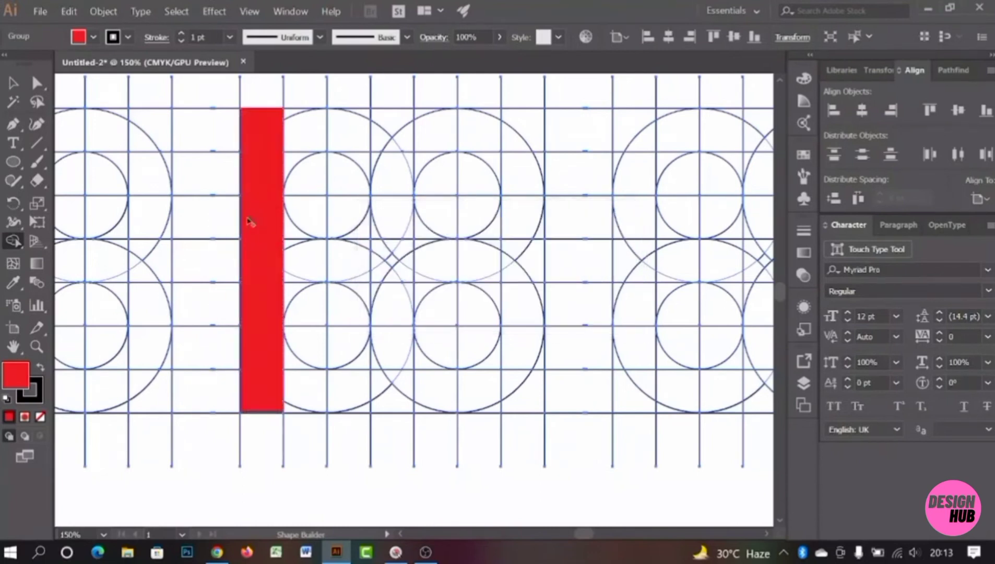
# Step: Add the rounded bowl to the third unit's stem by merging the upper arc, right side and lower arc into a letter D
pyautogui.moveTo(264, 136)
pyautogui.mouseDown()
pyautogui.moveTo(344, 145)
pyautogui.moveTo(391, 195)
pyautogui.moveTo(380, 154)
pyautogui.mouseUp()
pyautogui.moveTo(290, 116); pyautogui.dragTo(291, 116)
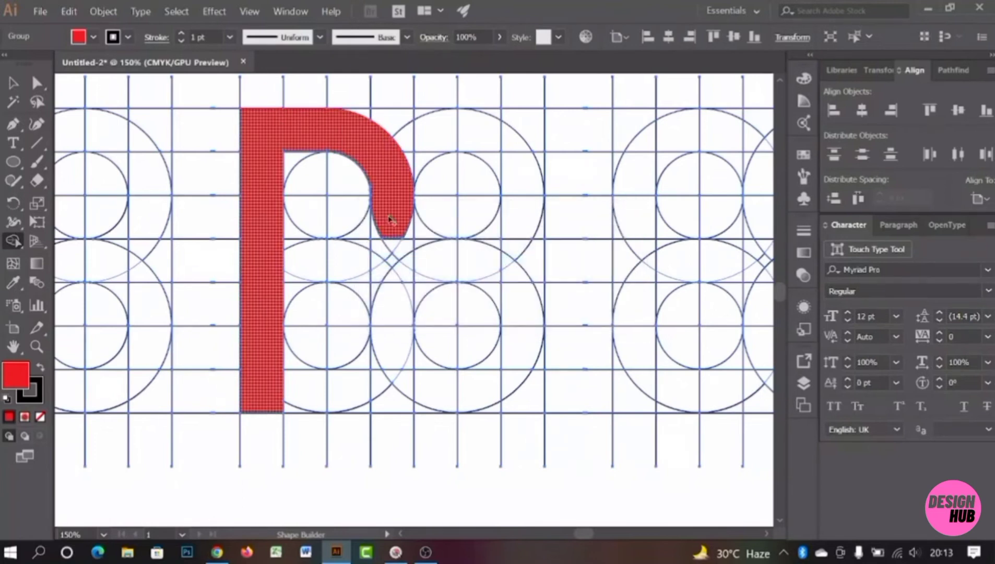
pyautogui.moveTo(392, 220)
pyautogui.mouseDown()
pyautogui.moveTo(392, 334)
pyautogui.moveTo(381, 366)
pyautogui.moveTo(350, 390)
pyautogui.moveTo(282, 360)
pyautogui.mouseUp()
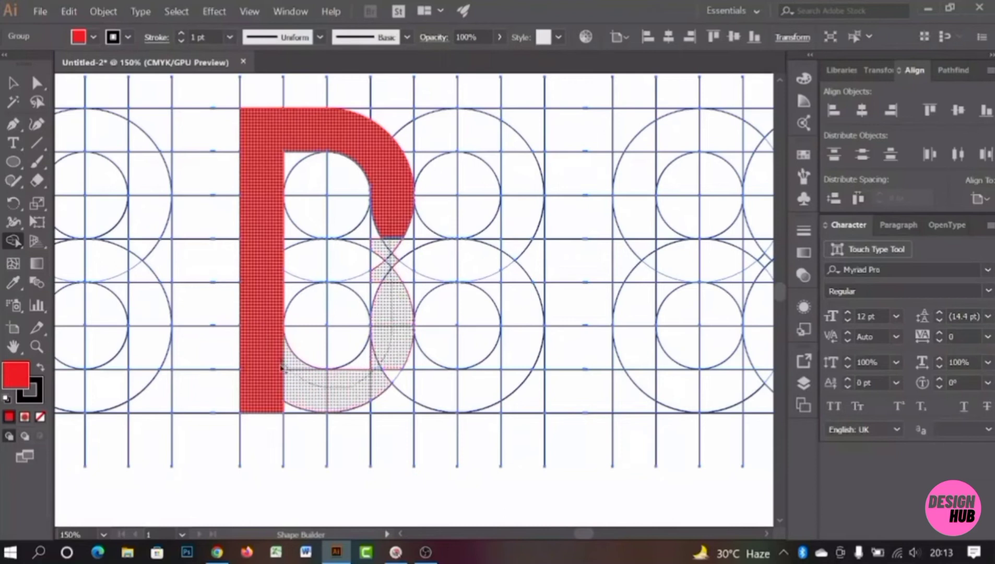
pyautogui.moveTo(289, 409); pyautogui.dragTo(290, 411)
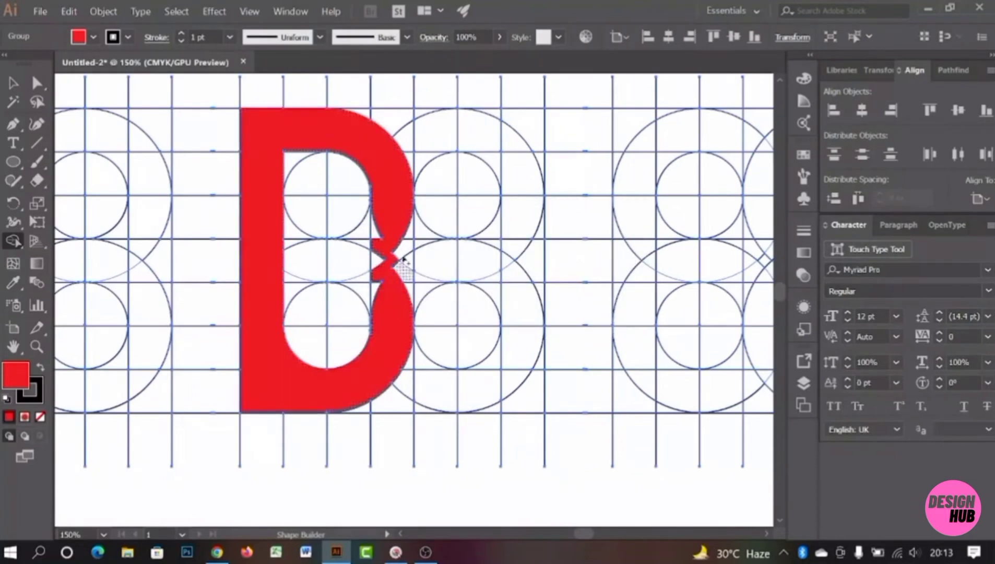
pyautogui.moveTo(405, 302)
pyautogui.mouseDown()
pyautogui.moveTo(375, 293)
pyautogui.moveTo(384, 223)
pyautogui.mouseUp()
# Step: Merge the top segments of the fourth grid unit into the curved upper arm of the letter E
pyautogui.scroll(-2, 383, 223)
pyautogui.moveTo(537, 232); pyautogui.dragTo(408, 255)
pyautogui.scroll(2, 409, 256)
pyautogui.moveTo(336, 203); pyautogui.dragTo(344, 177)
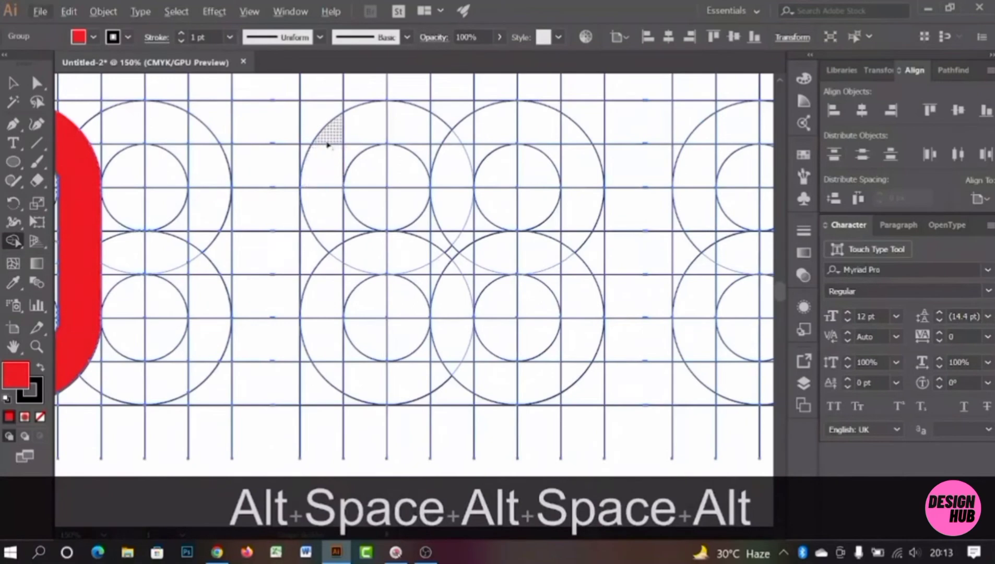
pyautogui.moveTo(311, 125)
pyautogui.mouseDown()
pyautogui.moveTo(400, 131)
pyautogui.moveTo(447, 169)
pyautogui.mouseUp()
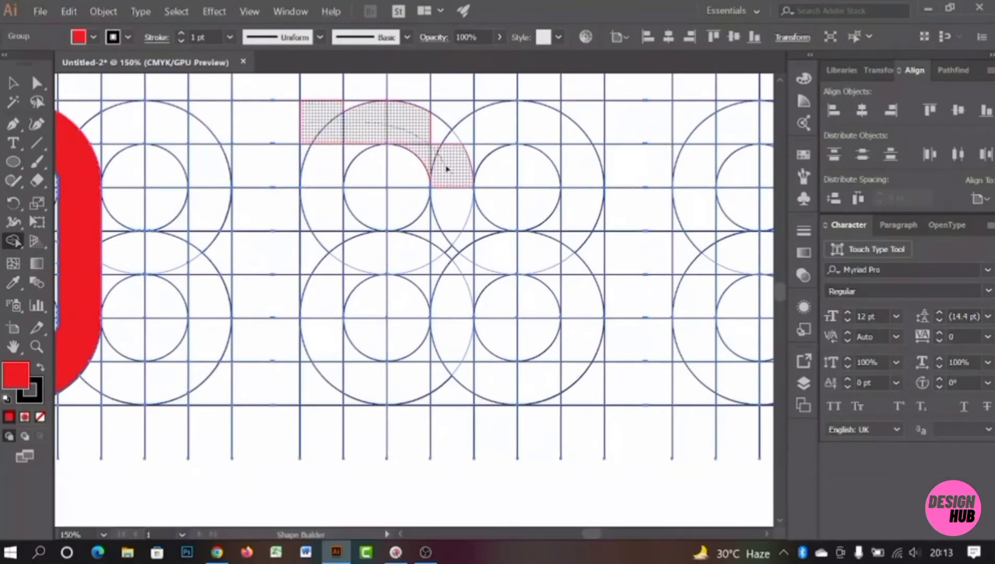
pyautogui.moveTo(346, 107); pyautogui.dragTo(346, 107)
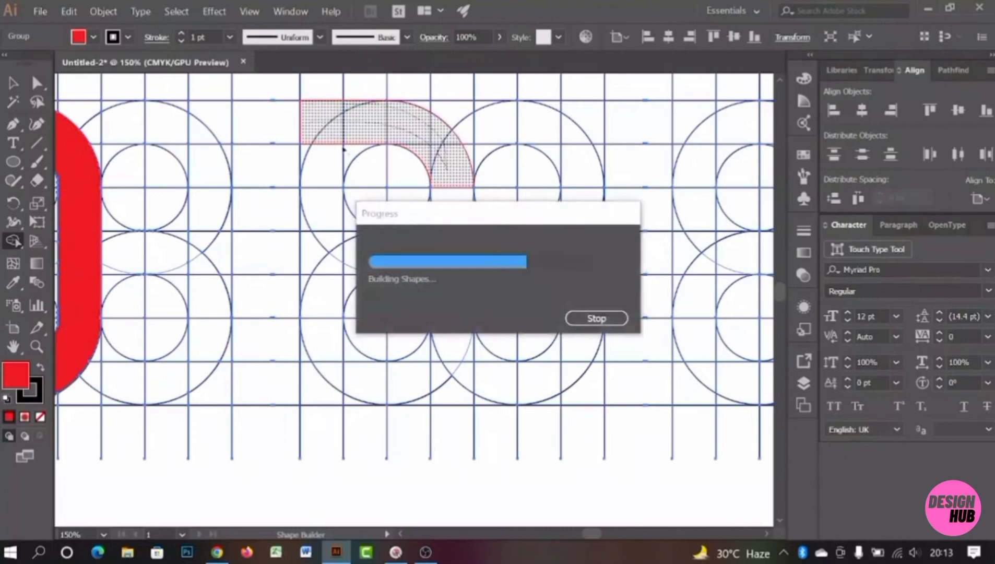
# Step: Merge the leftmost column and lower ring segments of the fourth unit into the E's stem and curved bottom arm
pyautogui.moveTo(319, 157); pyautogui.dragTo(324, 329)
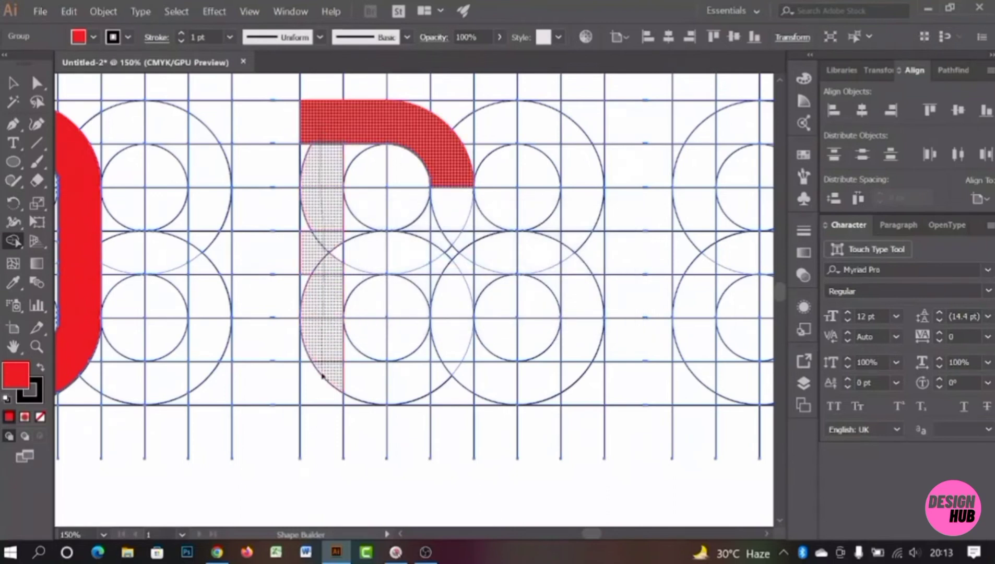
pyautogui.moveTo(322, 376)
pyautogui.mouseDown()
pyautogui.moveTo(386, 382)
pyautogui.moveTo(435, 351)
pyautogui.moveTo(446, 358)
pyautogui.mouseUp()
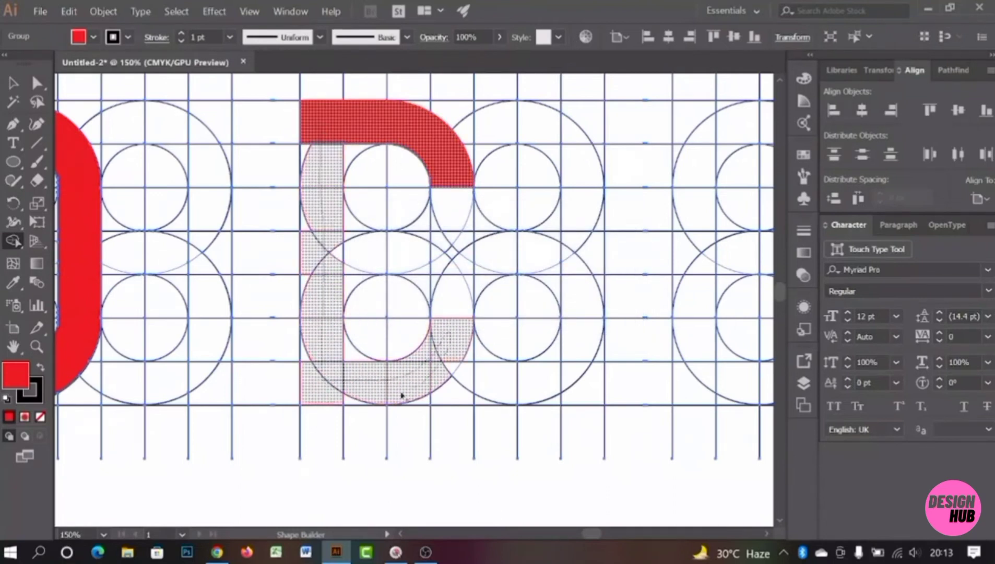
pyautogui.moveTo(361, 404); pyautogui.dragTo(351, 395)
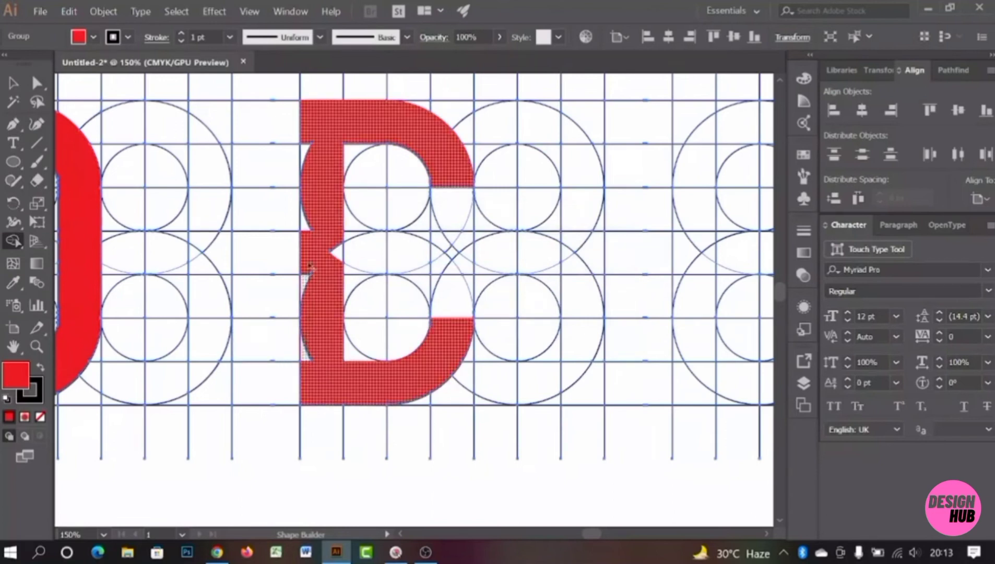
# Step: Fill the remaining gaps along the E's stem and add its straight middle arm between the small circles
pyautogui.click(338, 261)
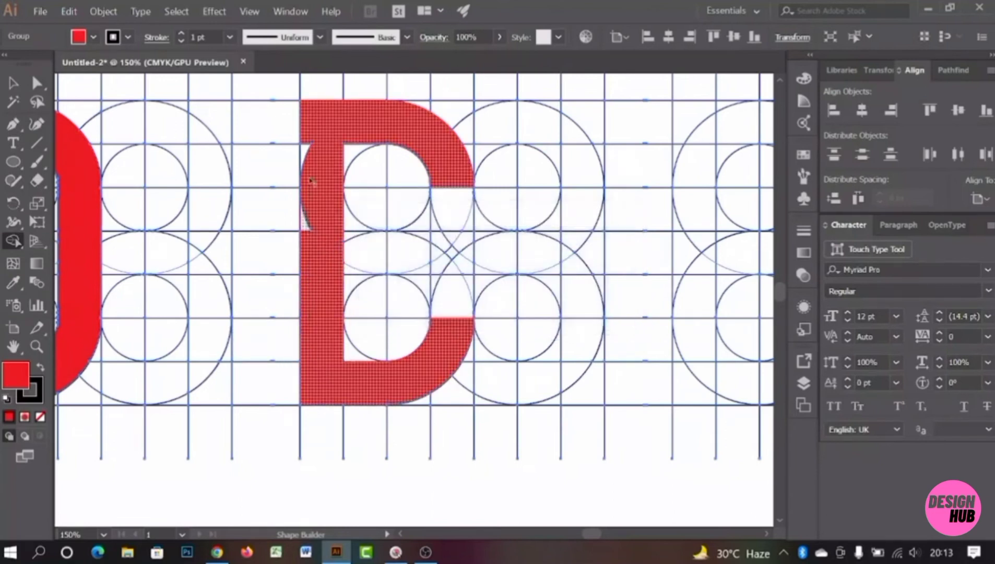
pyautogui.moveTo(311, 180); pyautogui.dragTo(312, 144)
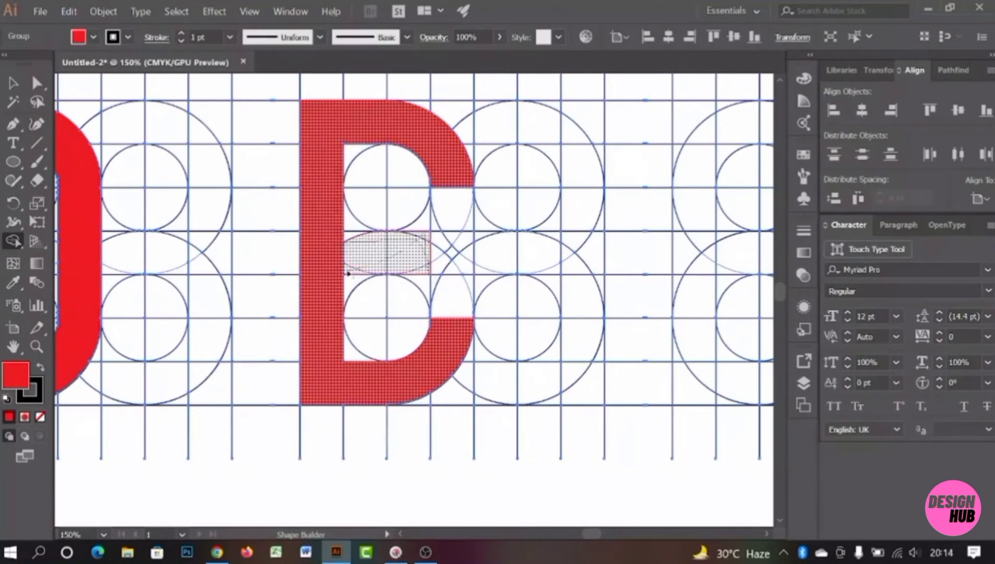
pyautogui.click(346, 240)
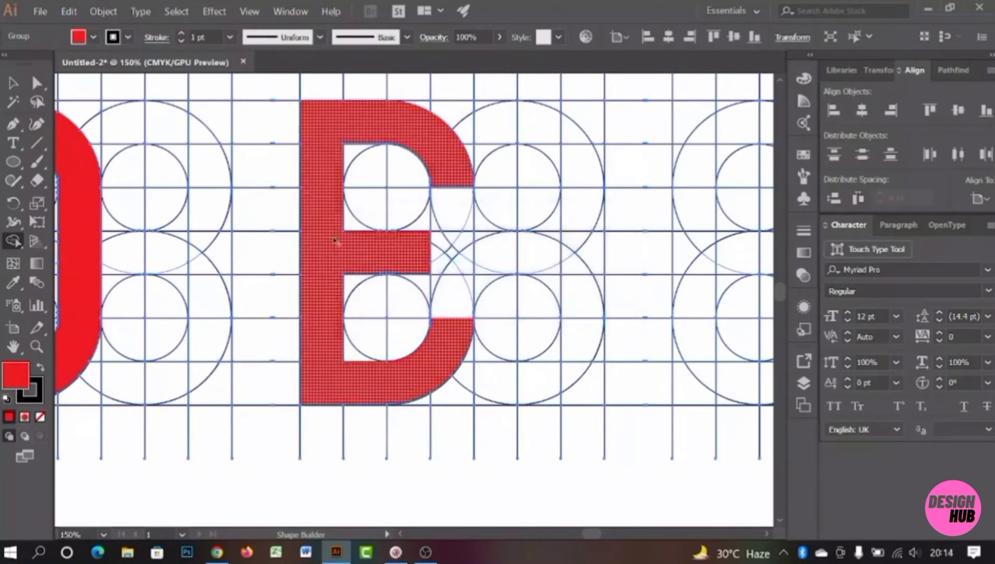
# Step: Merge the outer columns and the top and bottom rows of the fifth grid unit into a rectangular red frame for the O
pyautogui.scroll(-1, 452, 237)
pyautogui.moveTo(578, 270); pyautogui.dragTo(324, 288)
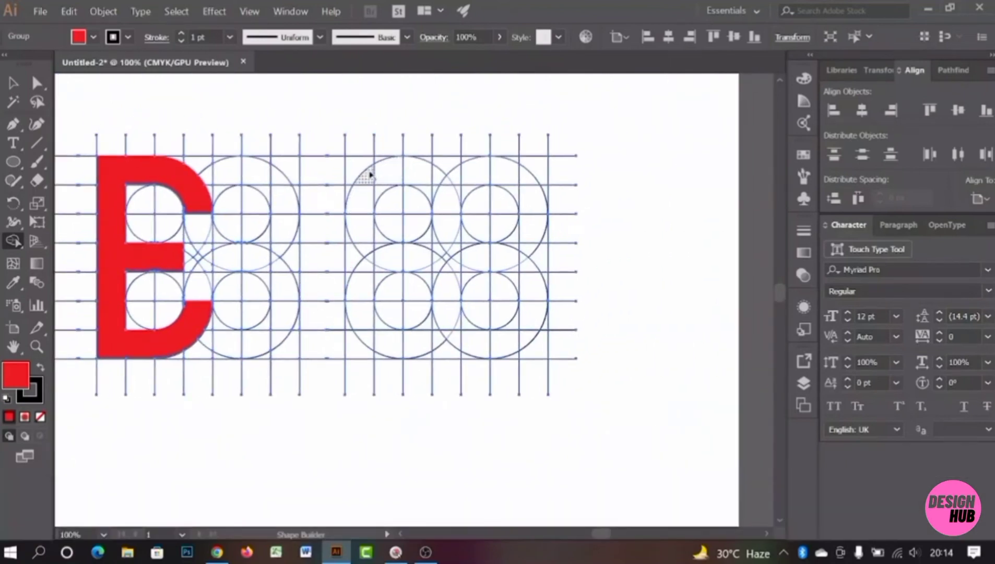
pyautogui.moveTo(361, 174); pyautogui.dragTo(369, 342)
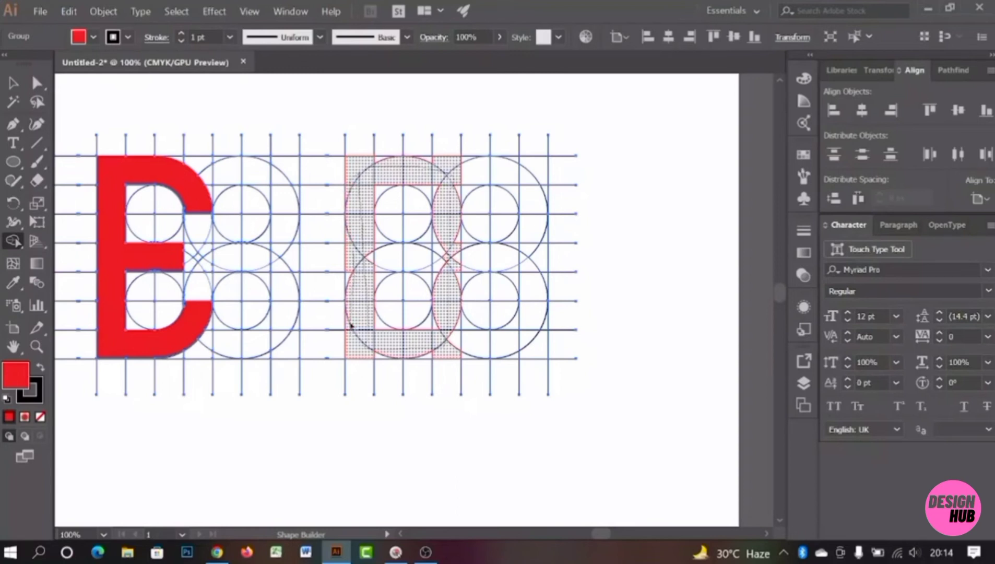
pyautogui.moveTo(350, 268); pyautogui.dragTo(350, 268)
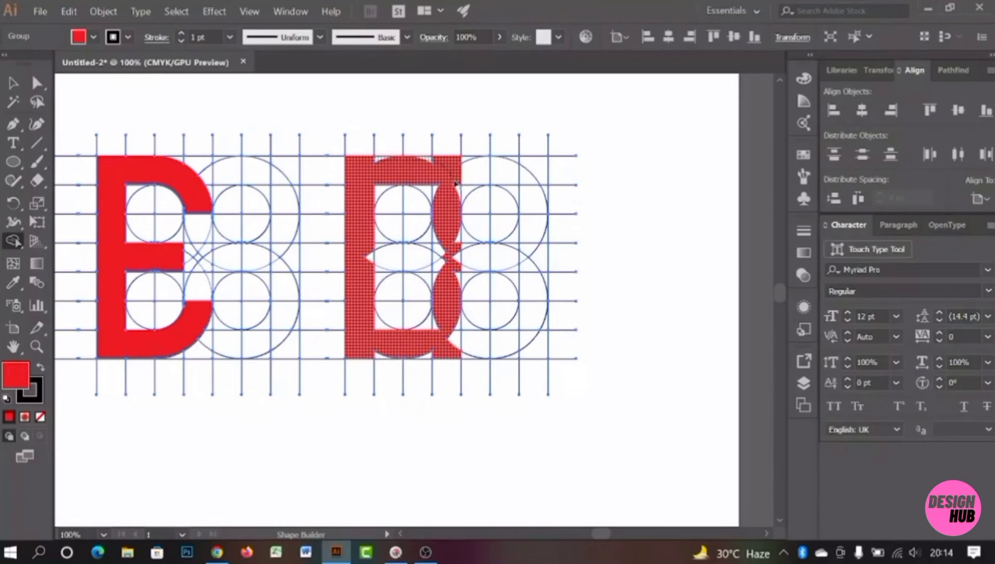
pyautogui.moveTo(440, 185); pyautogui.dragTo(458, 229)
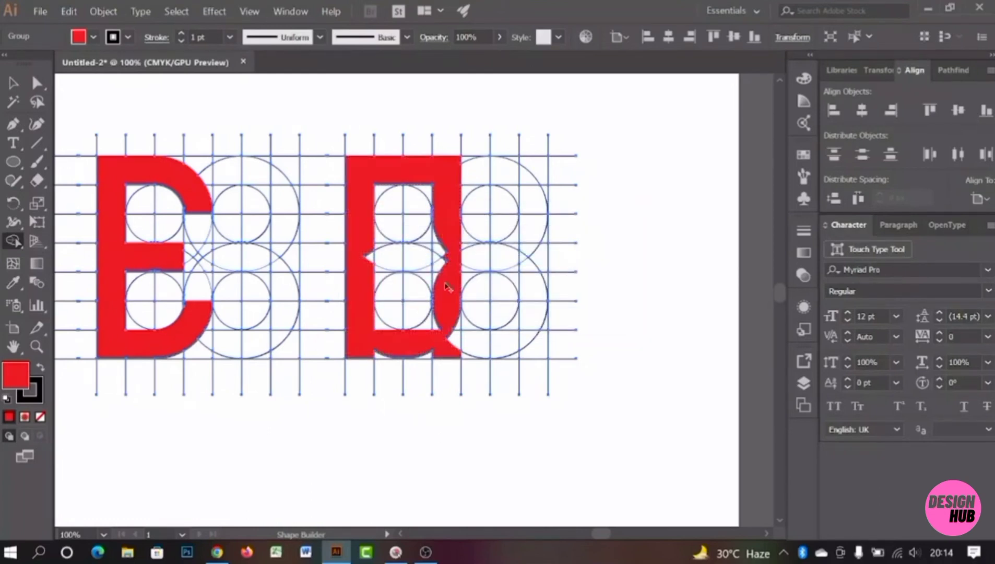
# Step: Fill the remaining gaps along the O's right side, lower right corner and bottom edge with the Shape Builder
pyautogui.keyDown('alt'); pyautogui.scroll(2, 448, 289); pyautogui.keyUp('alt')
pyautogui.moveTo(435, 191); pyautogui.dragTo(435, 249)
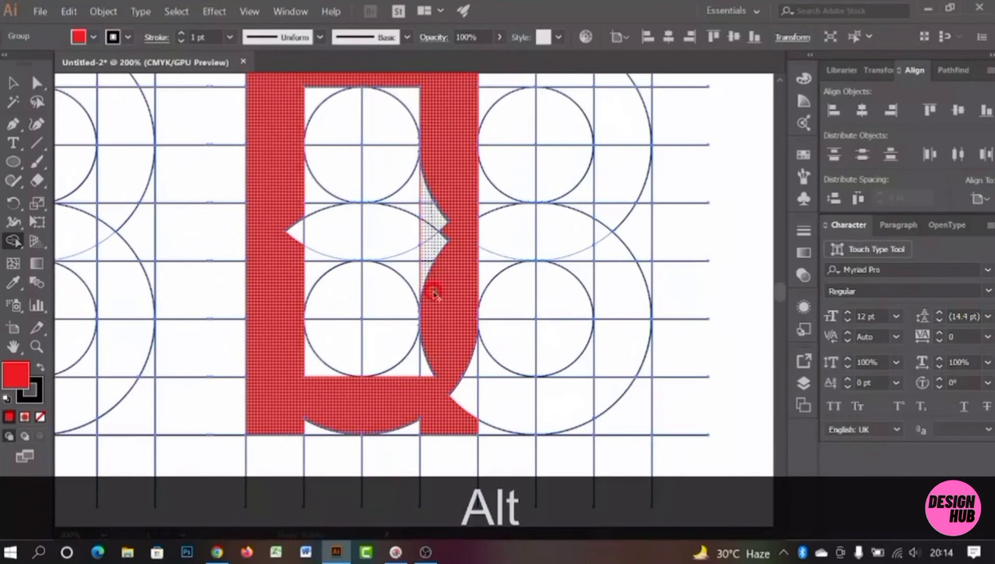
pyautogui.moveTo(434, 294); pyautogui.dragTo(435, 297)
pyautogui.moveTo(436, 343); pyautogui.dragTo(448, 268)
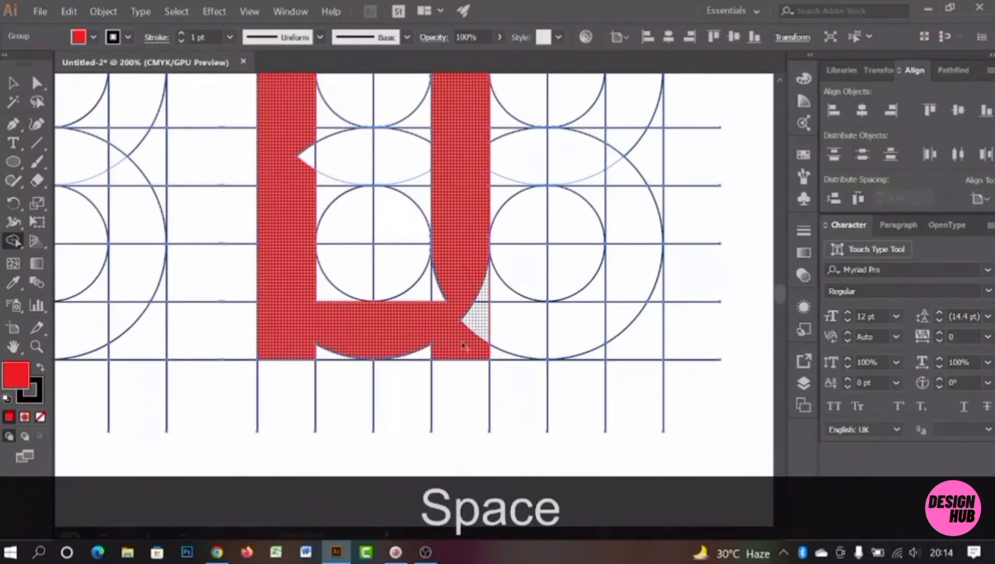
pyautogui.moveTo(330, 356); pyautogui.dragTo(441, 302)
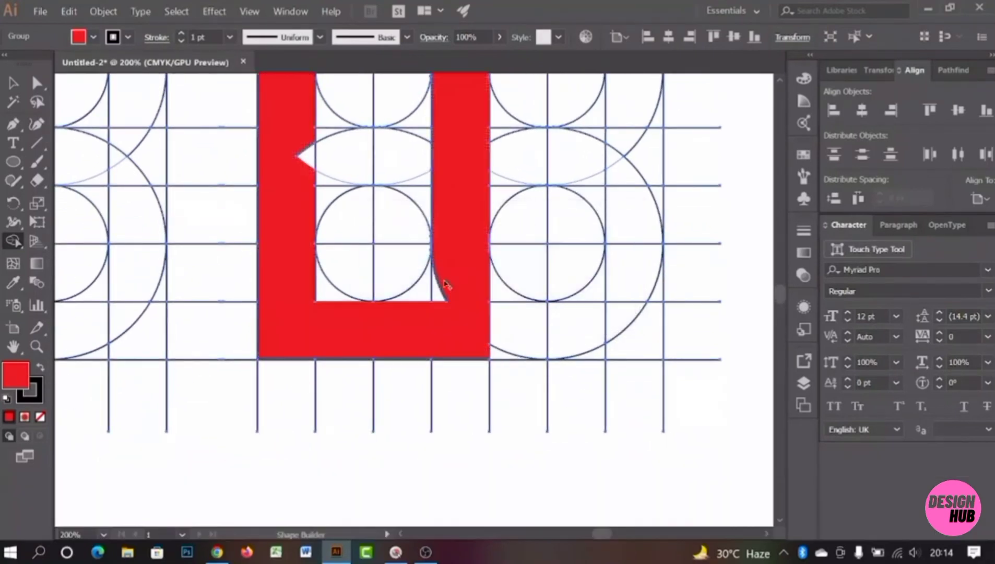
pyautogui.click(442, 309)
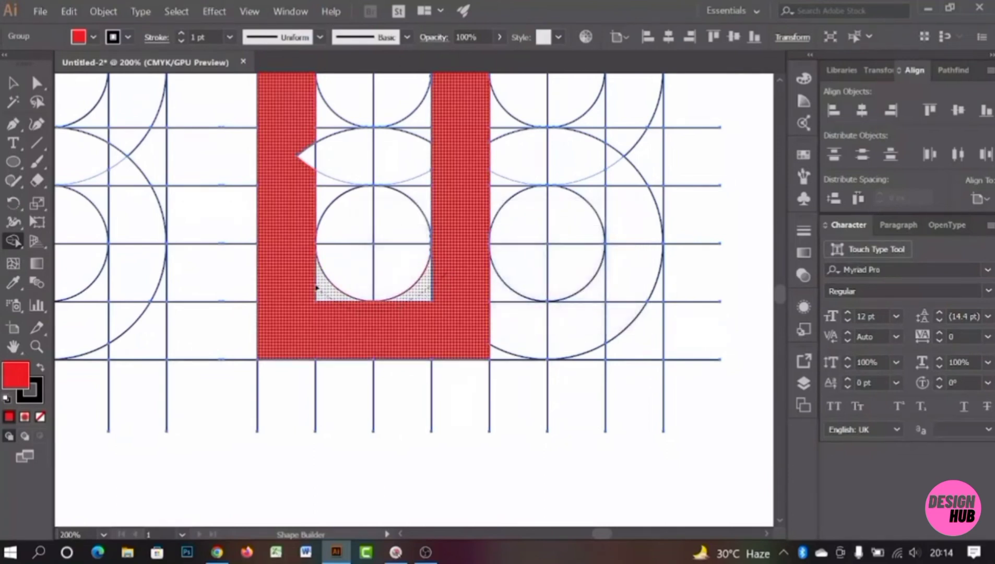
# Step: Fill the notch in the O's left side and the corners around the small circles to round the inner opening
pyautogui.moveTo(316, 288); pyautogui.dragTo(317, 287)
pyautogui.moveTo(350, 230); pyautogui.dragTo(358, 326)
pyautogui.scroll(-1, 364, 316)
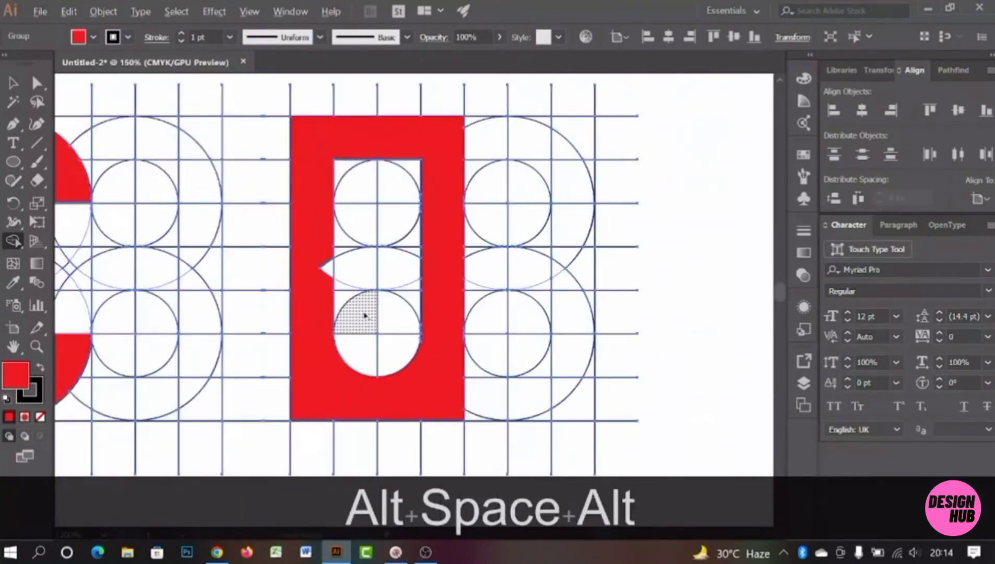
pyautogui.moveTo(327, 269); pyautogui.dragTo(325, 275)
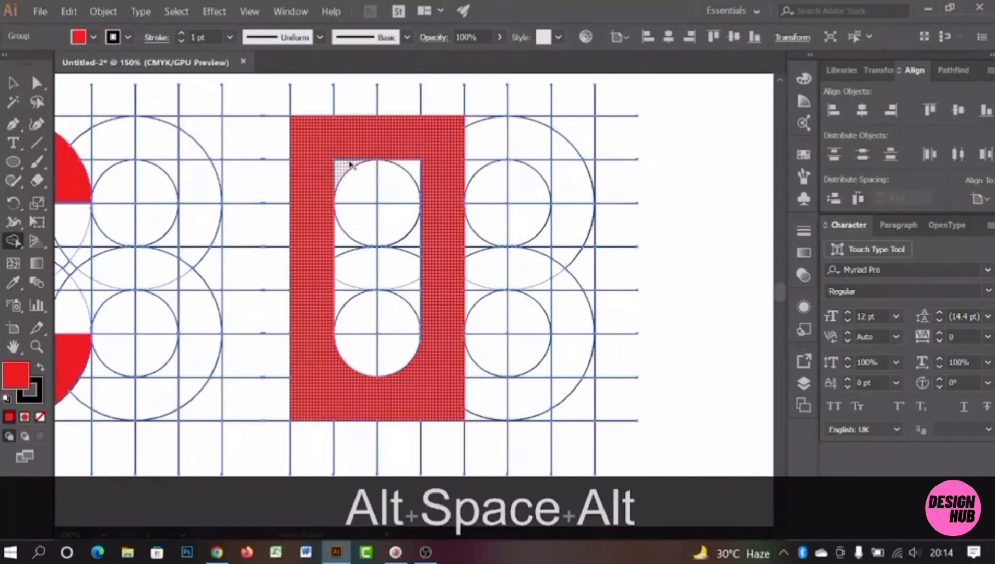
pyautogui.moveTo(350, 162)
pyautogui.mouseDown()
pyautogui.moveTo(402, 157)
pyautogui.moveTo(424, 178)
pyautogui.mouseUp()
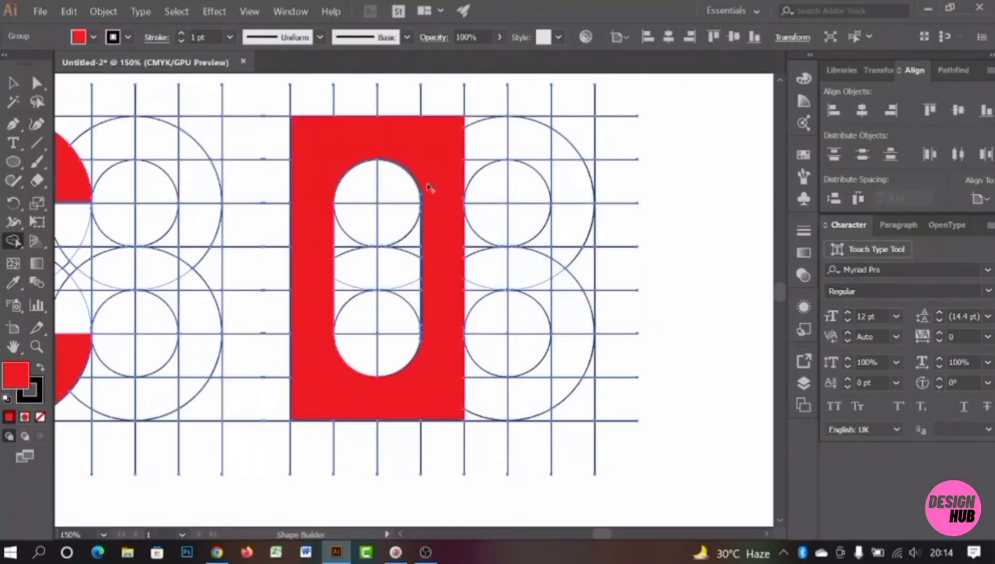
# Step: Select the whole letter and grid artwork with the Selection tool and ungroup it
pyautogui.scroll(-2, 420, 188)
pyautogui.moveTo(302, 172); pyautogui.dragTo(353, 223)
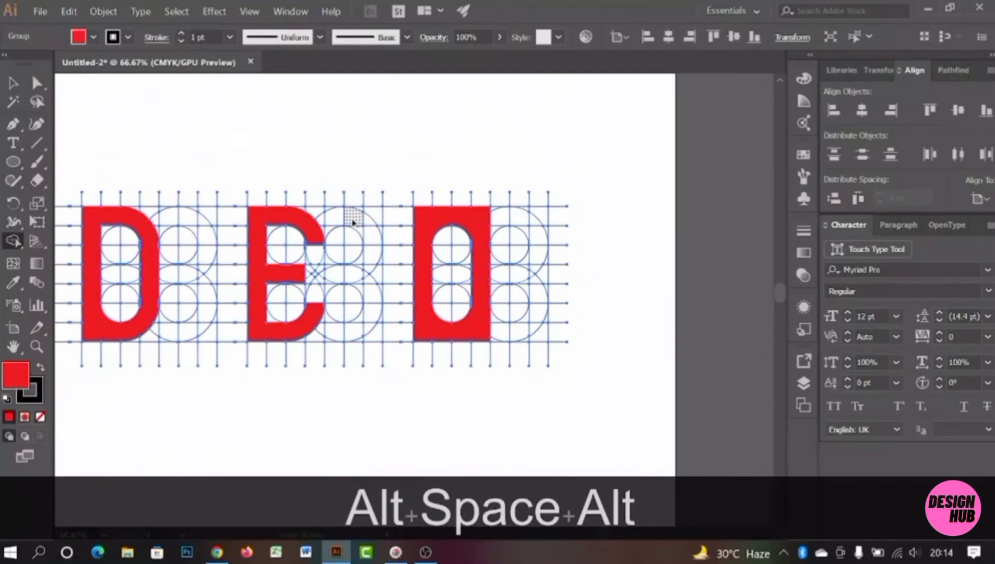
pyautogui.scroll(-1, 353, 223)
pyautogui.scroll(-1, 353, 223)
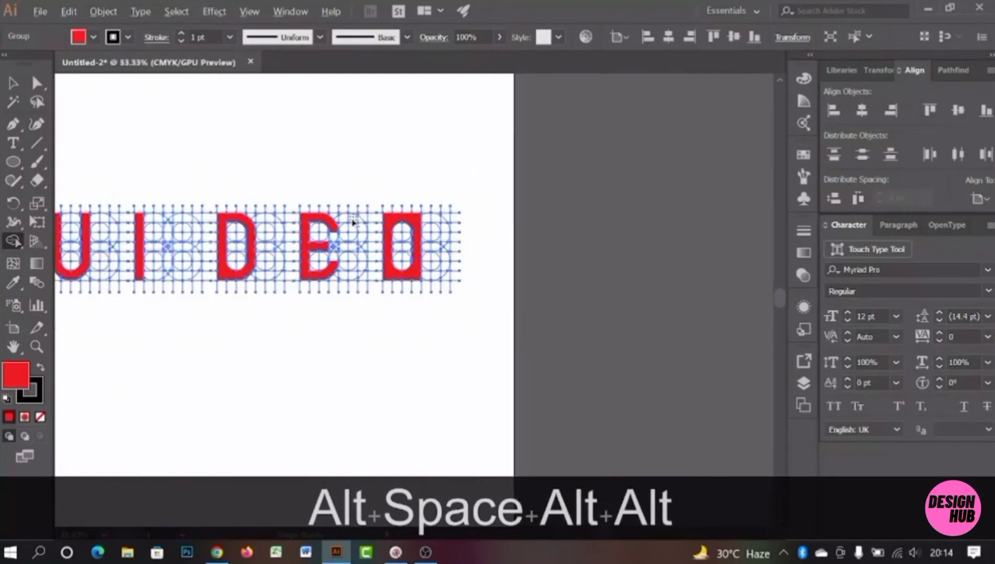
pyautogui.moveTo(259, 189); pyautogui.dragTo(364, 204)
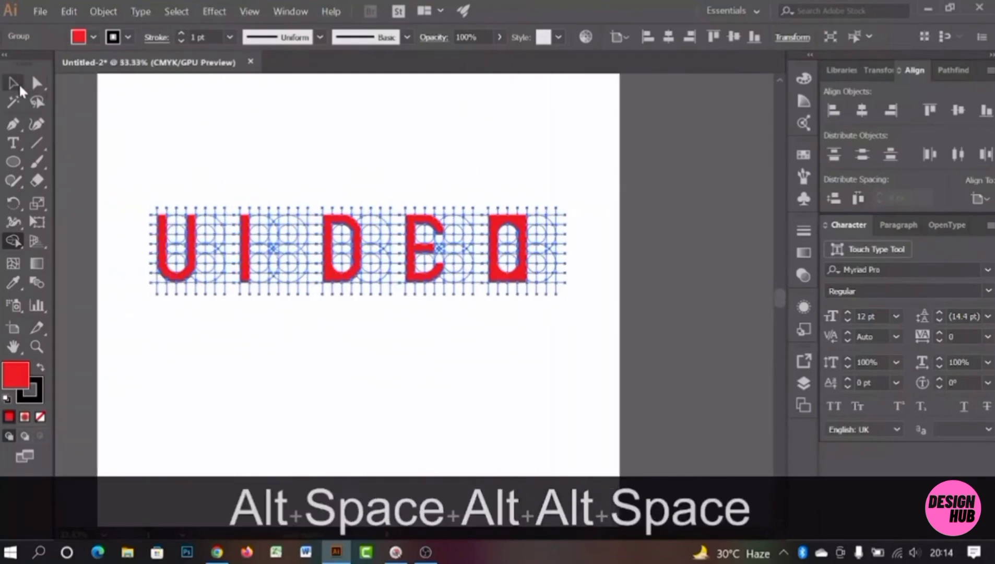
pyautogui.click(19, 87)
pyautogui.click(300, 315)
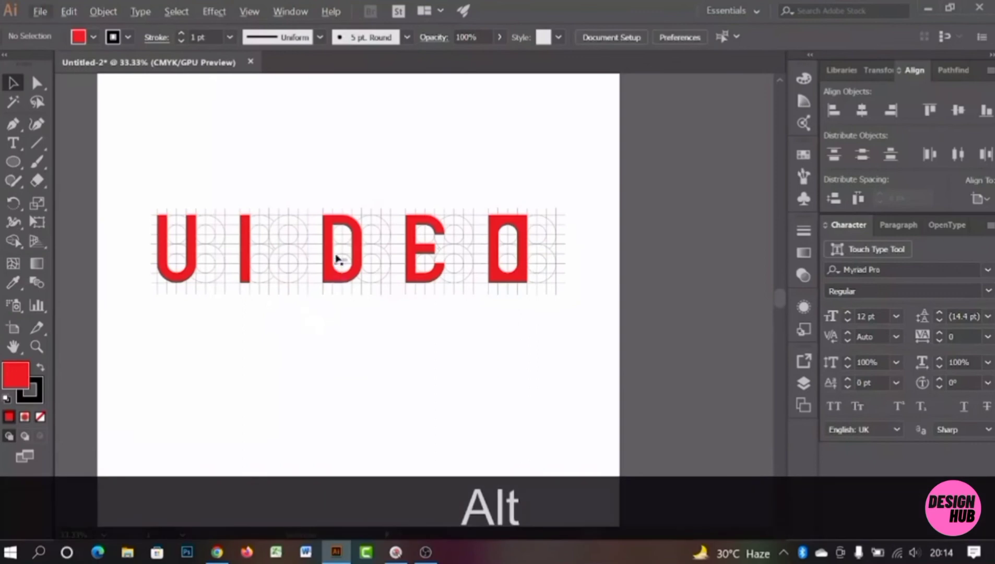
pyautogui.click(335, 256)
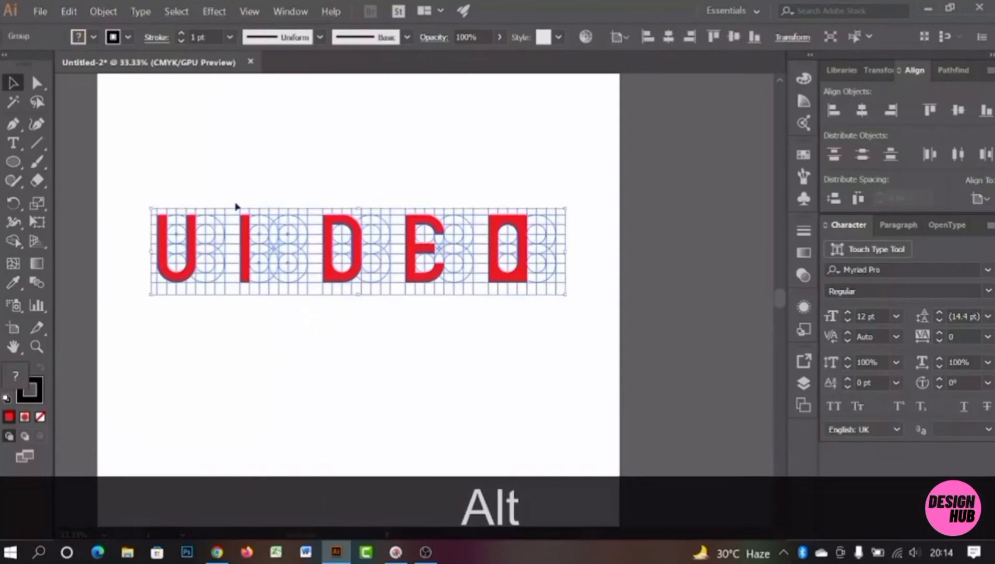
pyautogui.rightClick(275, 251)
pyautogui.click(342, 349)
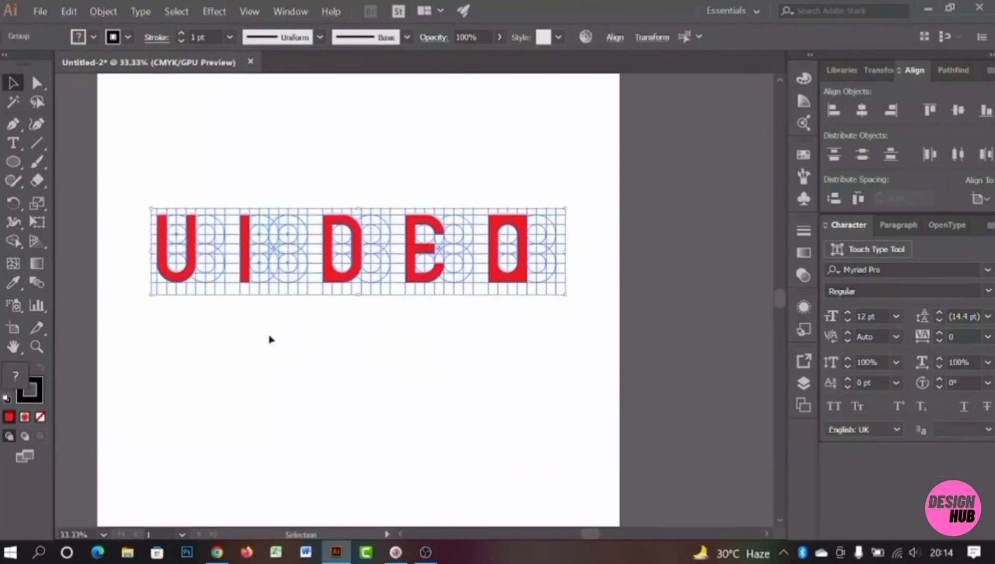
# Step: Ungroup the grid units containing the letters U and I one after the other
pyautogui.scroll(2, 204, 315)
pyautogui.keyDown('alt'); pyautogui.click(172, 235); pyautogui.keyUp('alt')
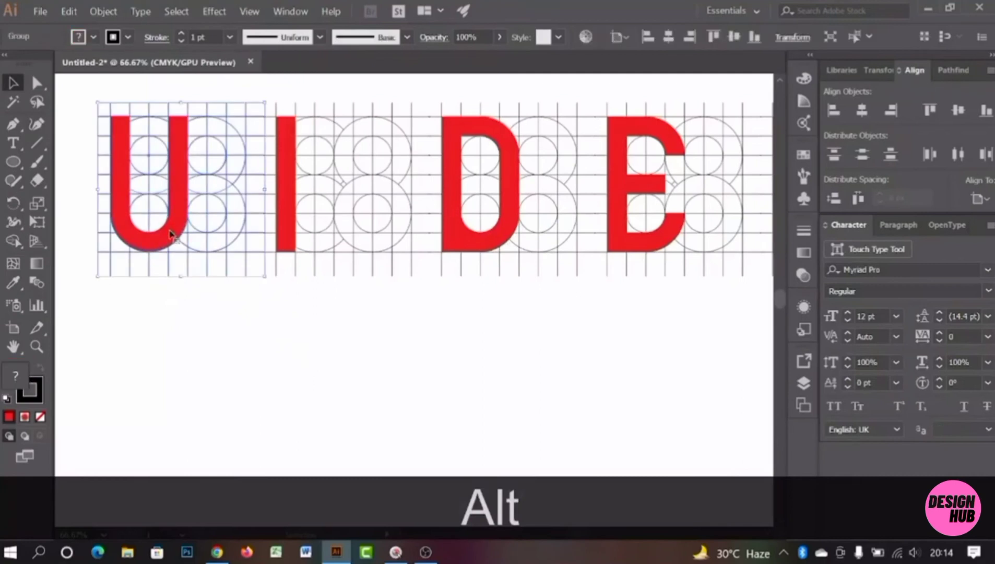
pyautogui.rightClick(173, 234)
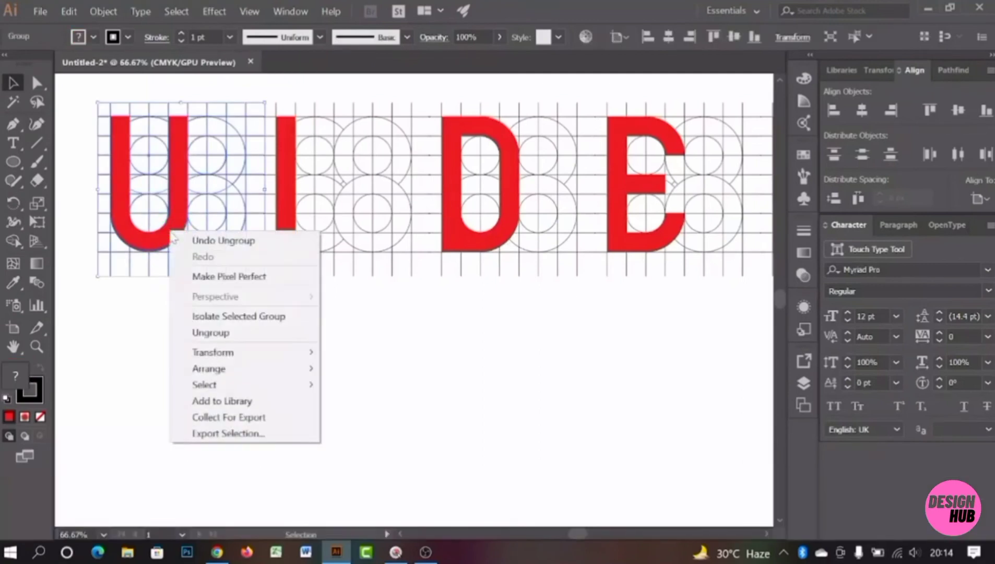
pyautogui.click(232, 333)
pyautogui.click(219, 327)
pyautogui.click(335, 225)
pyautogui.rightClick(335, 226)
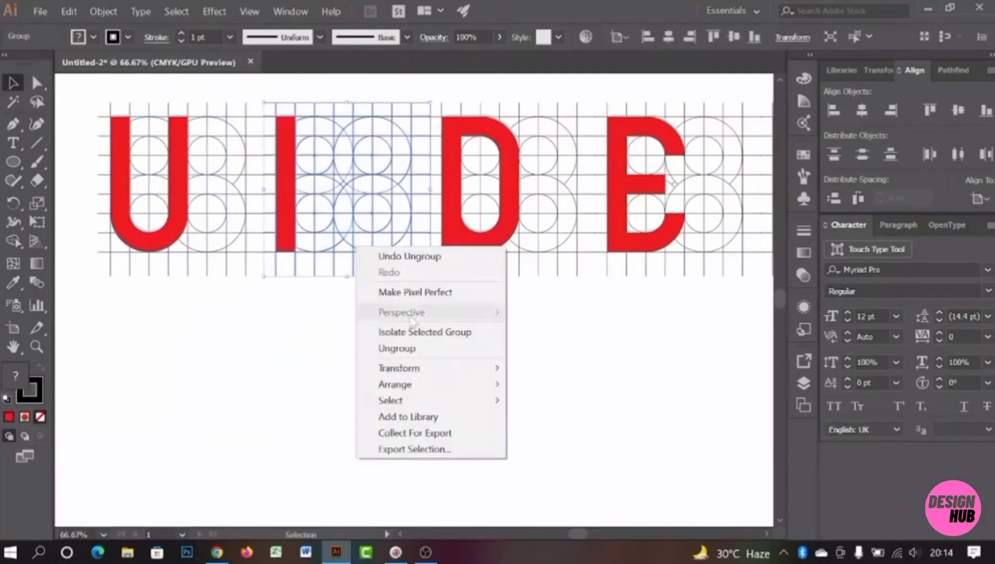
pyautogui.click(413, 349)
pyautogui.click(422, 337)
# Step: Ungroup the grid units containing the letters D, E and O one after the other
pyautogui.click(511, 241)
pyautogui.rightClick(514, 231)
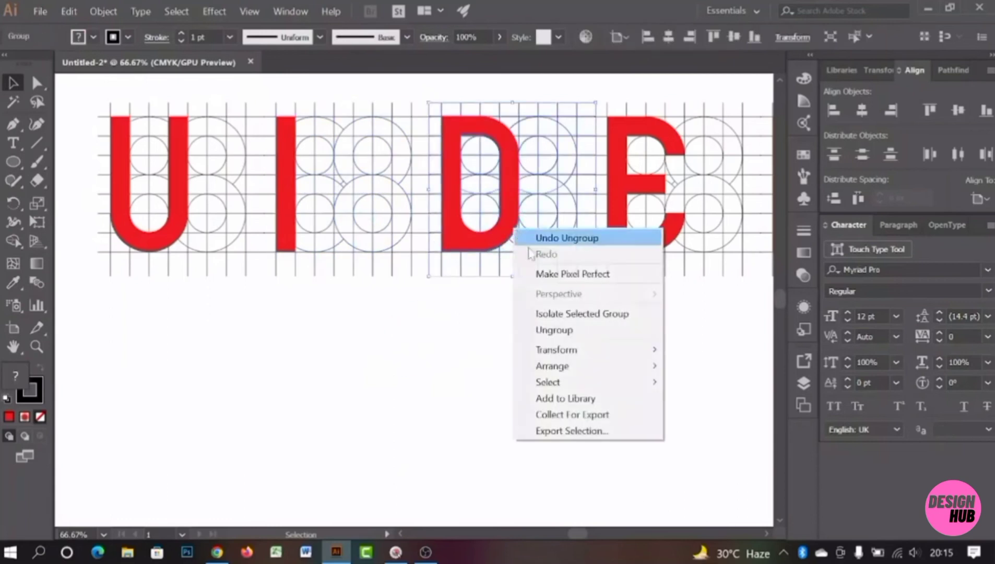
pyautogui.click(569, 332)
pyautogui.moveTo(570, 336); pyautogui.dragTo(356, 340)
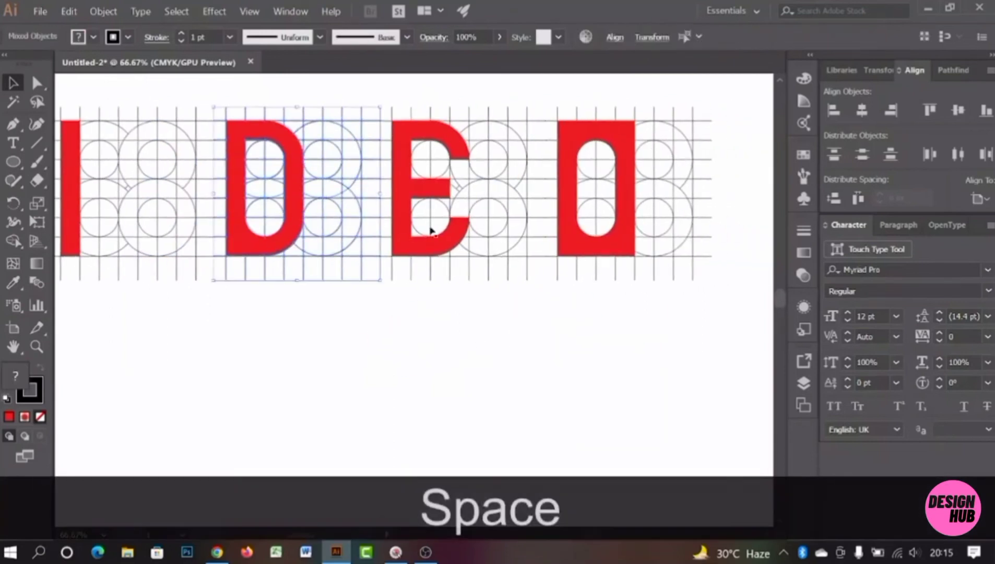
pyautogui.click(434, 223)
pyautogui.rightClick(434, 223)
pyautogui.click(489, 325)
pyautogui.click(497, 326)
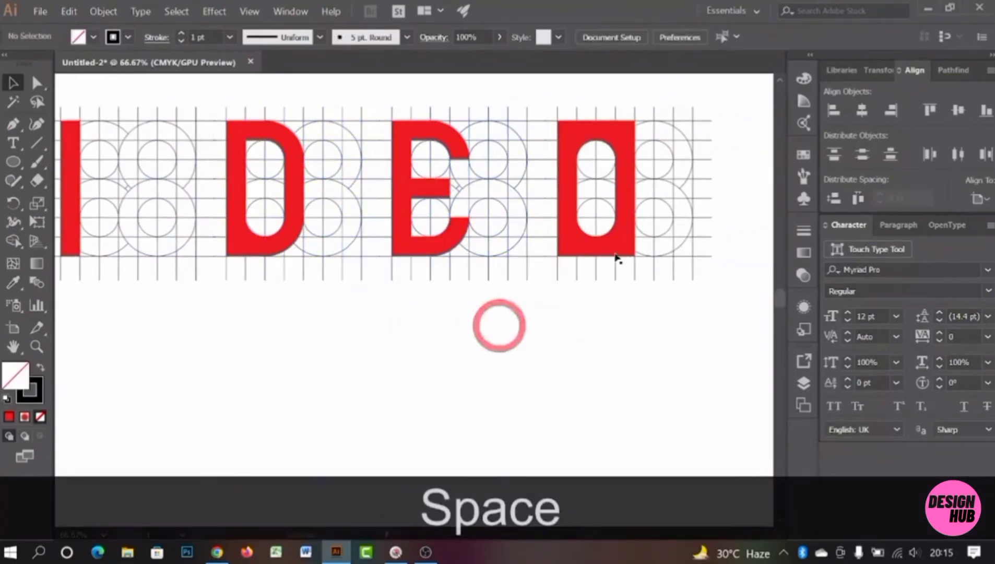
pyautogui.click(616, 249)
pyautogui.rightClick(616, 248)
pyautogui.click(641, 348)
pyautogui.click(422, 352)
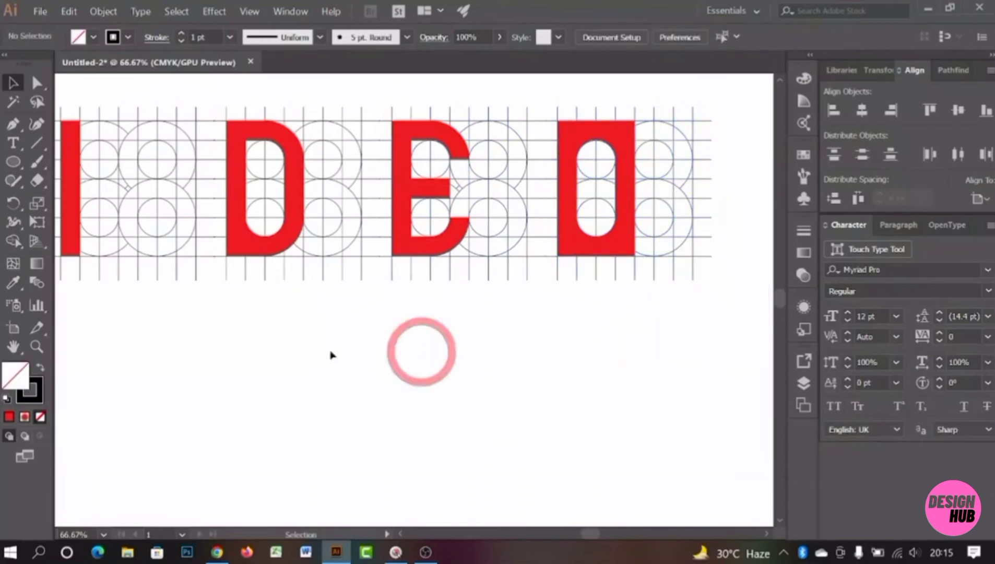
# Step: Select the five red letter shapes U, I, D, E and O together and group them
pyautogui.scroll(-2, 285, 346)
pyautogui.moveTo(284, 346); pyautogui.dragTo(503, 372)
pyautogui.scroll(1, 502, 372)
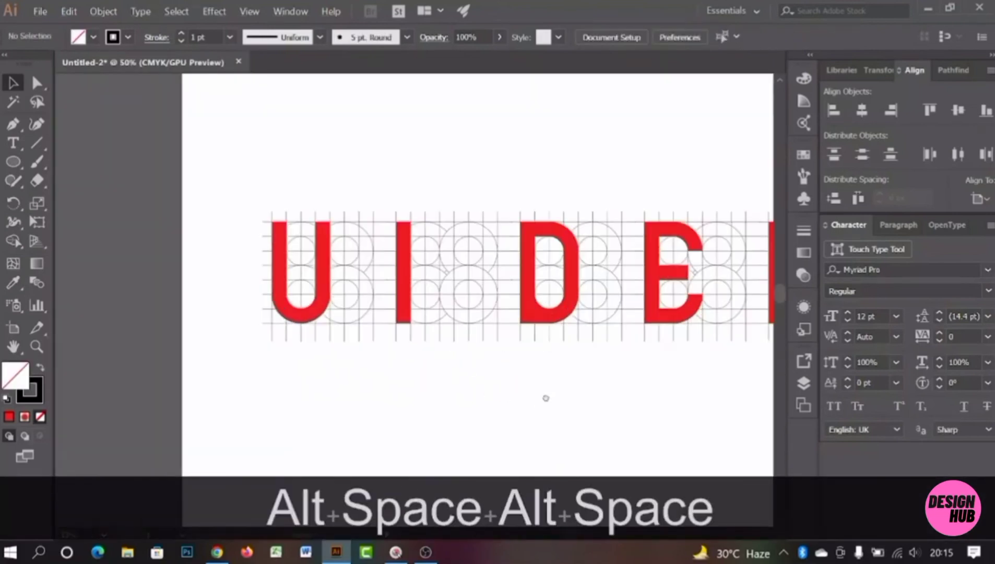
pyautogui.moveTo(545, 400); pyautogui.dragTo(460, 371)
pyautogui.click(225, 275)
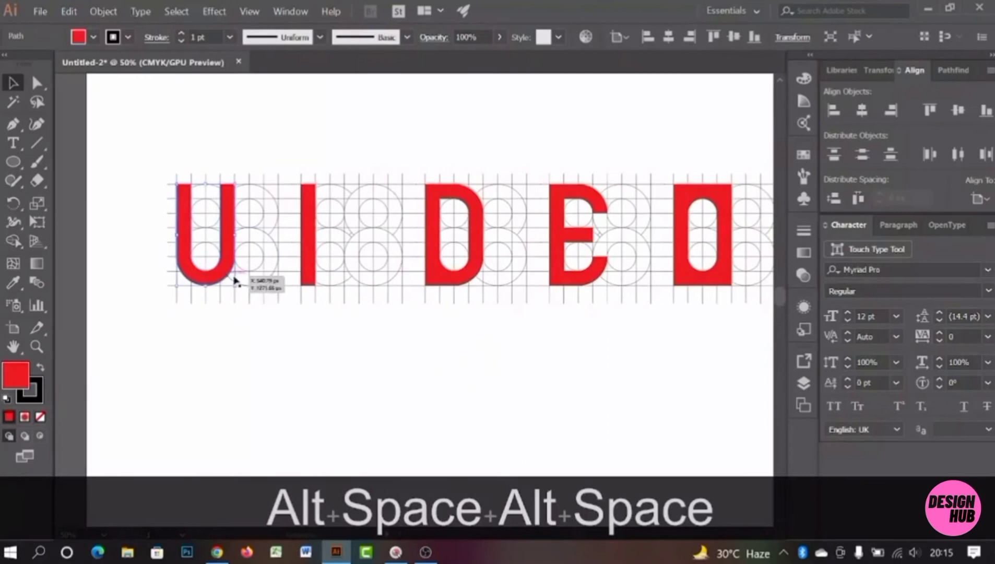
pyautogui.keyDown('shift'); pyautogui.click(315, 282); pyautogui.keyUp('shift')
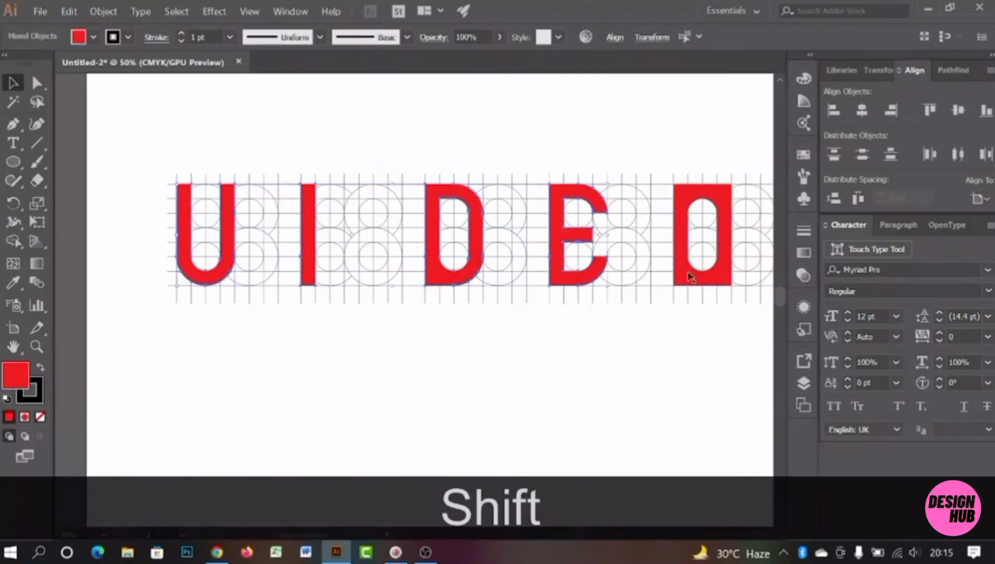
pyautogui.rightClick(561, 272)
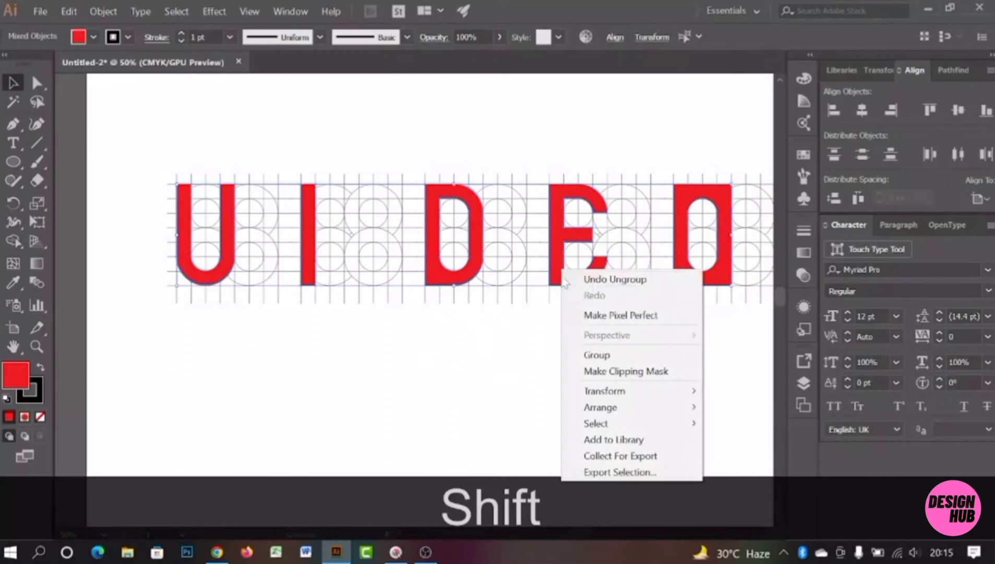
pyautogui.click(587, 358)
pyautogui.click(460, 338)
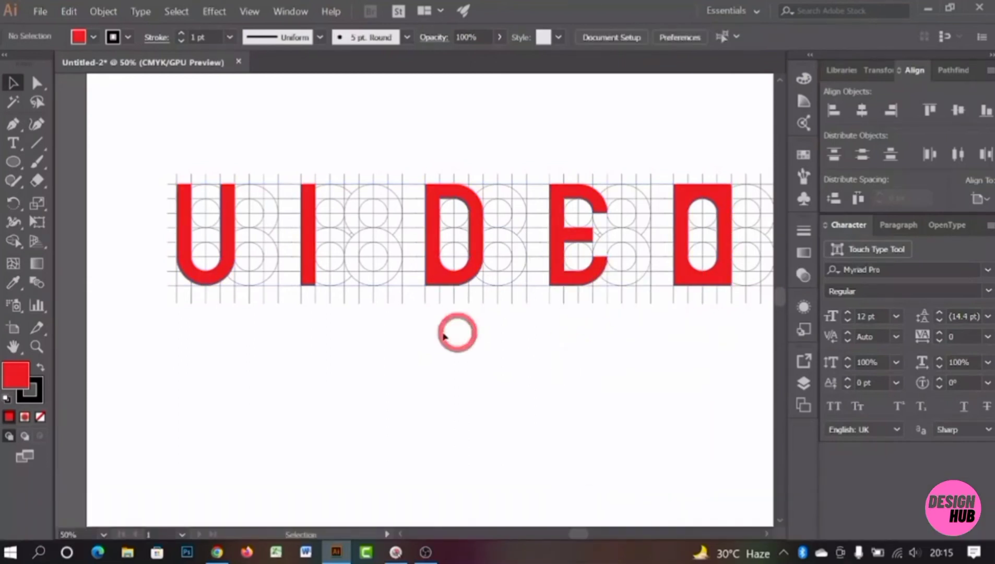
pyautogui.scroll(-1, 413, 328)
pyautogui.moveTo(315, 208); pyautogui.dragTo(529, 337)
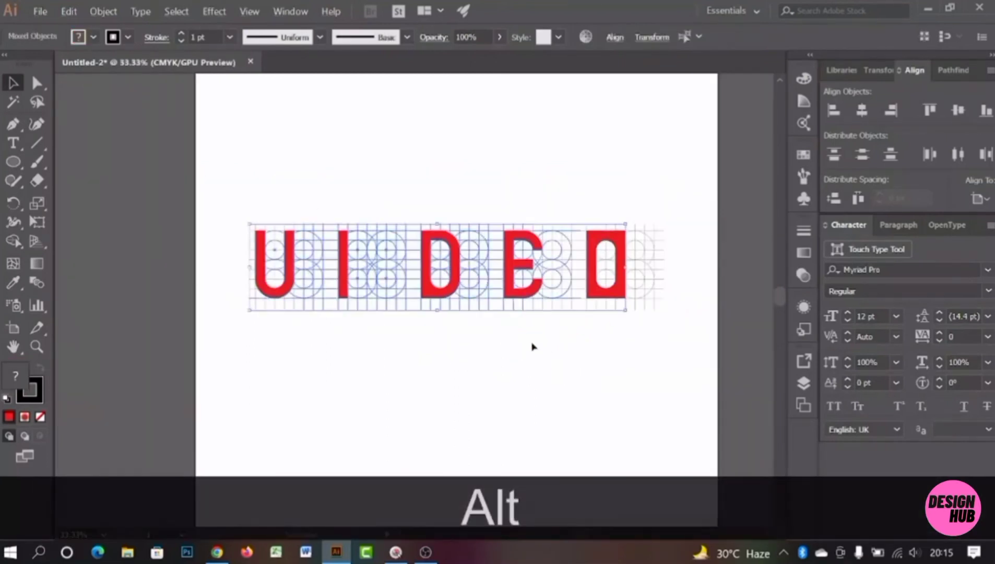
pyautogui.keyDown('shift'); pyautogui.click(436, 294); pyautogui.keyUp('shift')
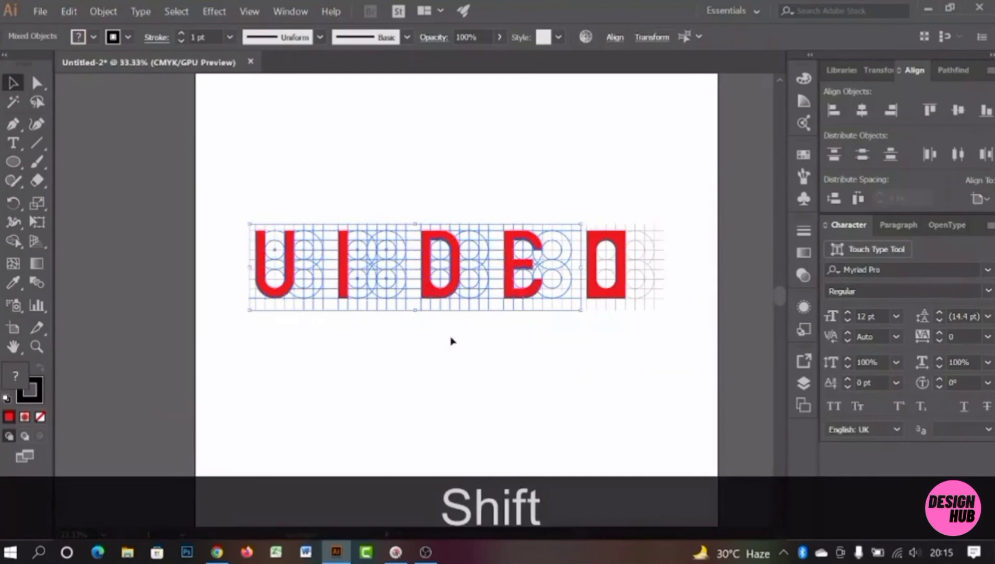
pyautogui.click(455, 340)
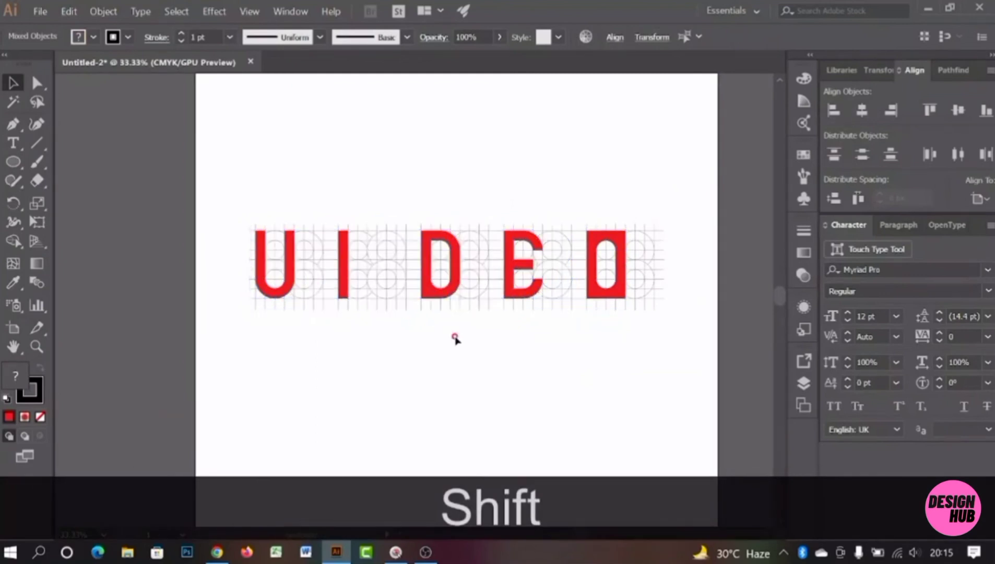
pyautogui.click(392, 288)
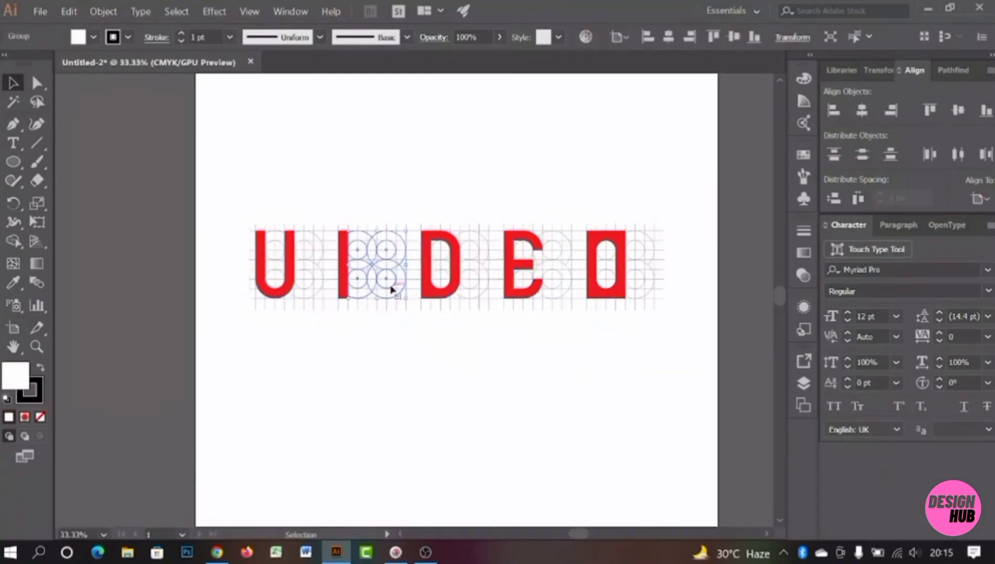
pyautogui.click(350, 336)
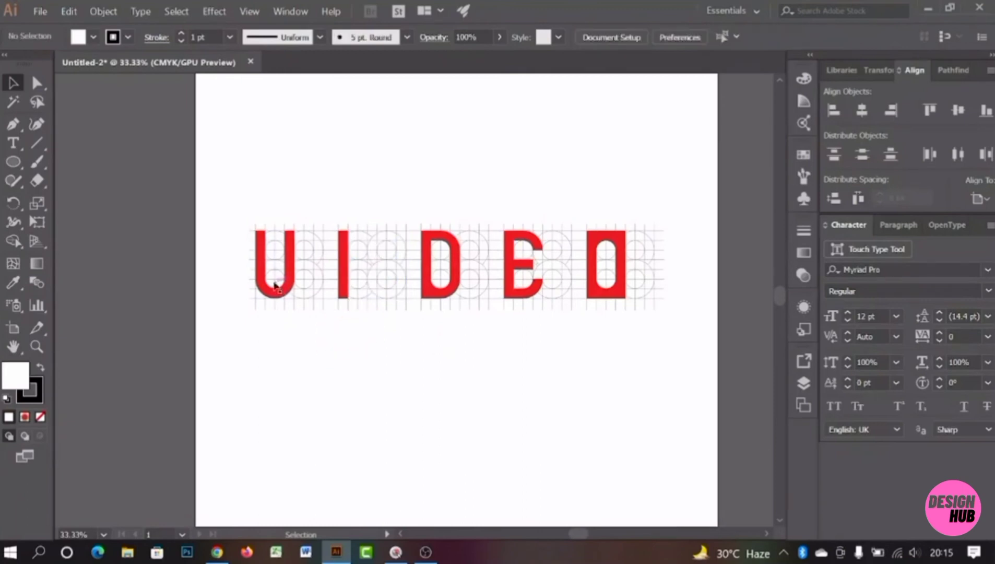
# Step: Move the red letter group above the grid and delete the leftover grid lines and circles beneath it
pyautogui.click(276, 286)
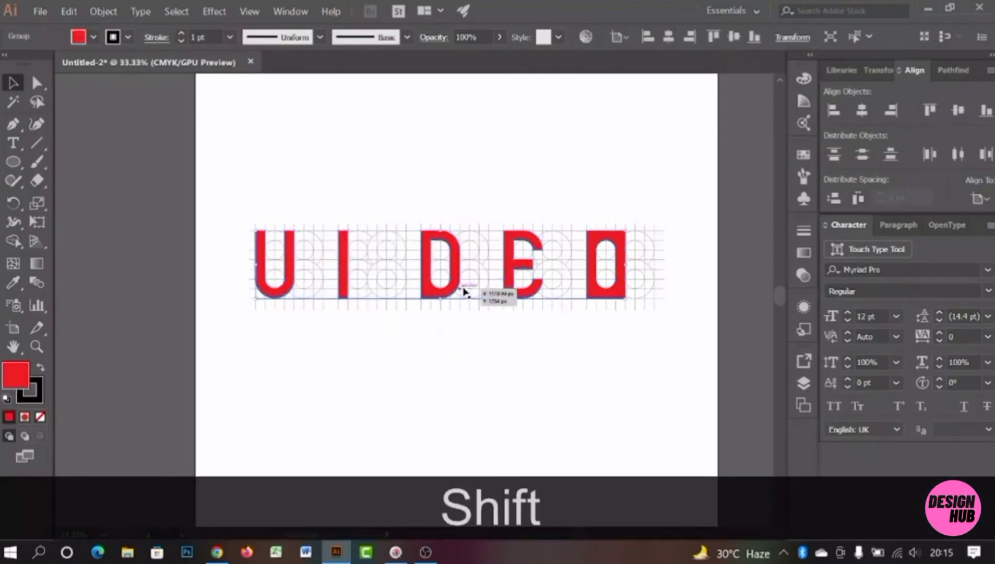
pyautogui.moveTo(447, 292); pyautogui.dragTo(452, 184)
pyautogui.click(510, 366)
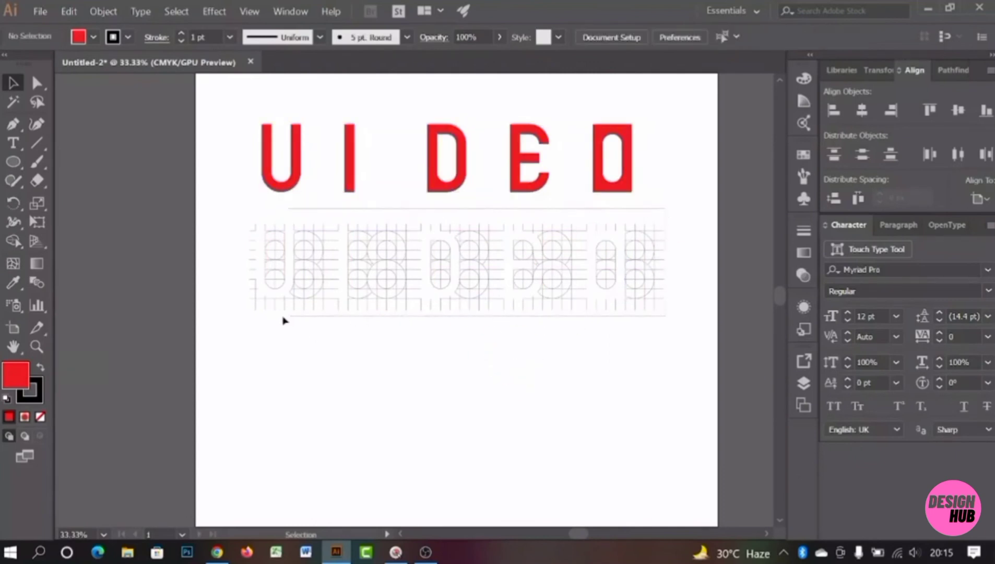
pyautogui.moveTo(244, 326); pyautogui.dragTo(295, 303)
pyautogui.press('Delete')
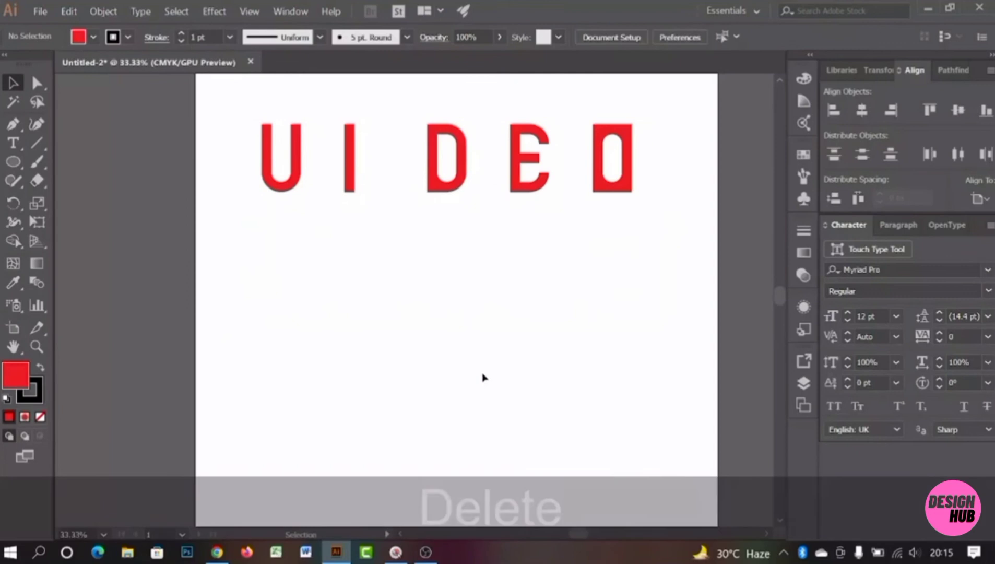
# Step: Move the red letter group down to the middle of the artboard and ungroup it into separate letters
pyautogui.click(452, 190)
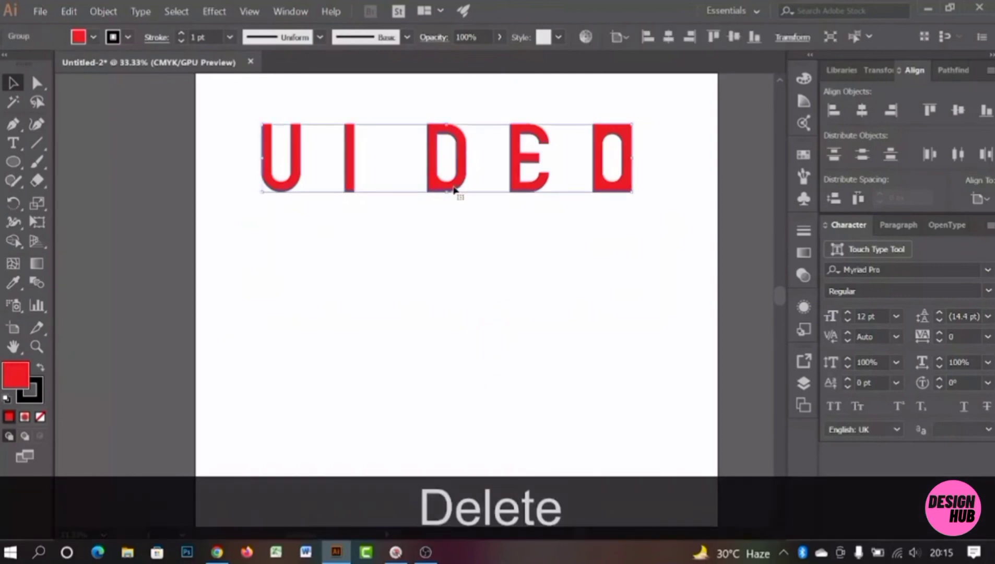
pyautogui.moveTo(453, 190); pyautogui.dragTo(465, 339)
pyautogui.click(446, 385)
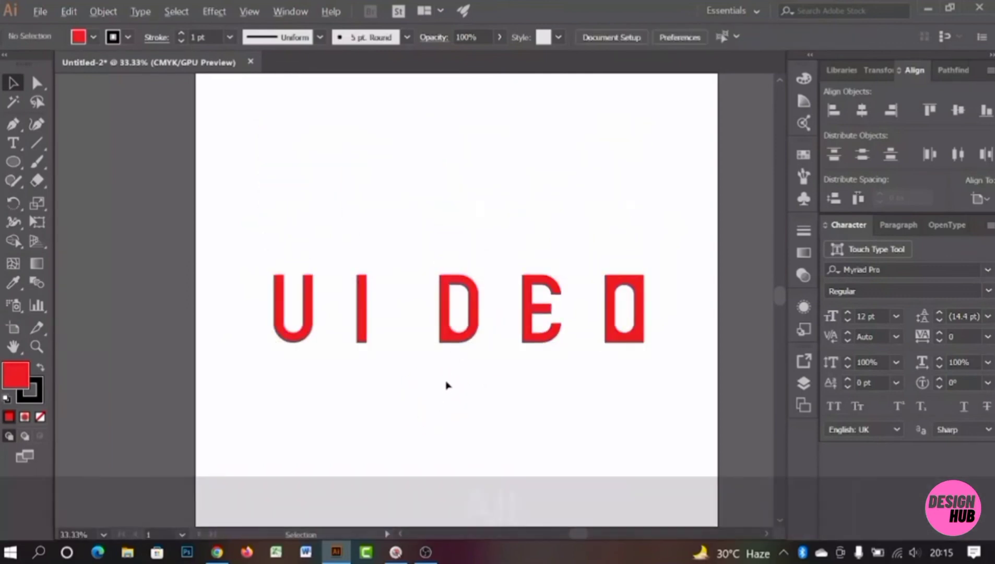
pyautogui.scroll(1, 447, 385)
pyautogui.click(491, 305)
pyautogui.rightClick(489, 303)
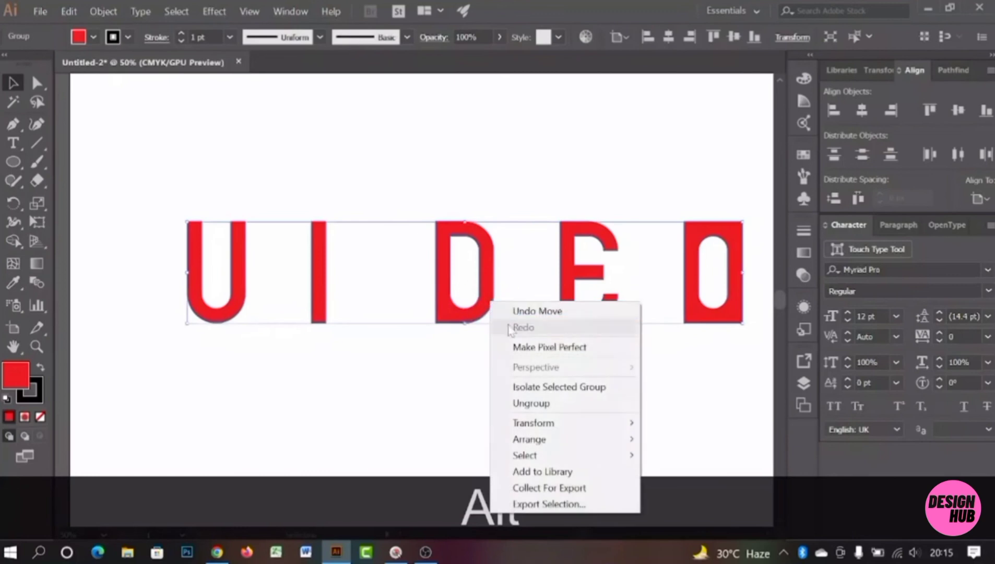
pyautogui.click(535, 409)
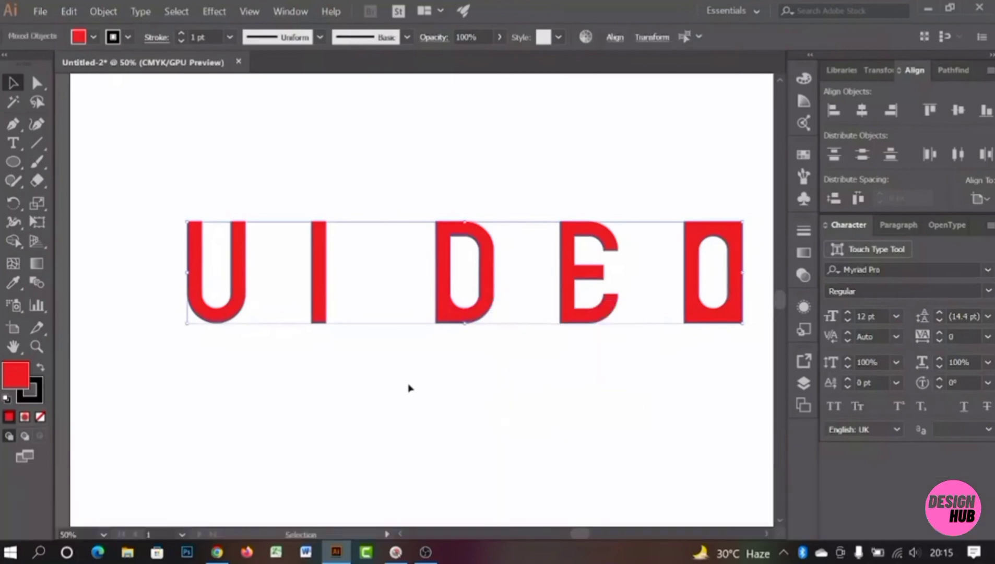
pyautogui.click(409, 387)
# Step: Move the letter I horizontally close to the U, and the letter D close to the I
pyautogui.click(329, 310)
pyautogui.press('space')
pyautogui.moveTo(269, 344); pyautogui.dragTo(377, 379)
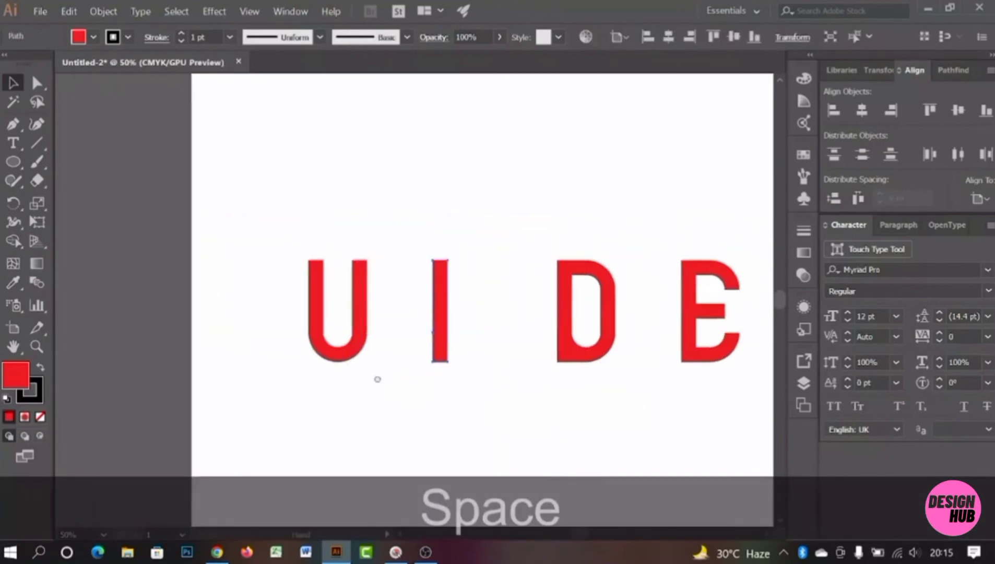
pyautogui.moveTo(445, 340); pyautogui.dragTo(399, 341)
pyautogui.press('shift')
pyautogui.click(569, 356)
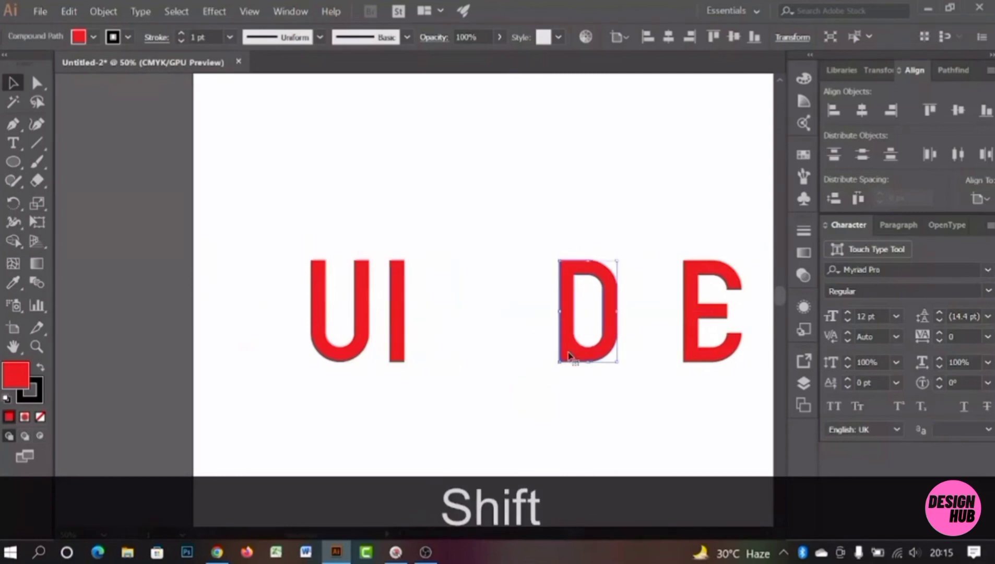
pyautogui.moveTo(572, 355); pyautogui.dragTo(431, 359)
pyautogui.hotkey('shift', 'space')
pyautogui.moveTo(556, 395); pyautogui.dragTo(444, 355)
# Step: Move the letter E horizontally close to the D, and the letter O close to the E
pyautogui.click(606, 329)
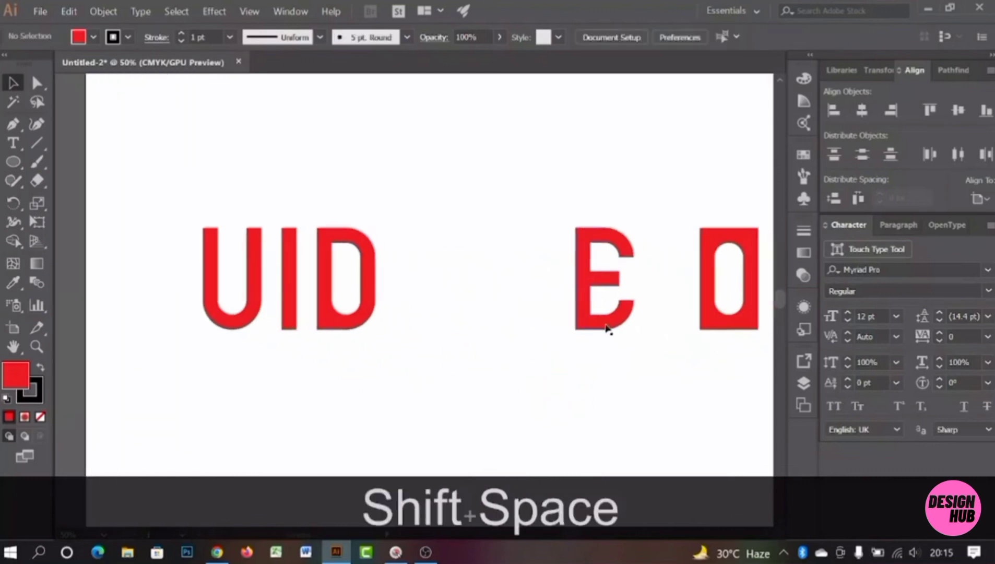
pyautogui.moveTo(601, 328); pyautogui.dragTo(418, 333)
pyautogui.click(540, 349)
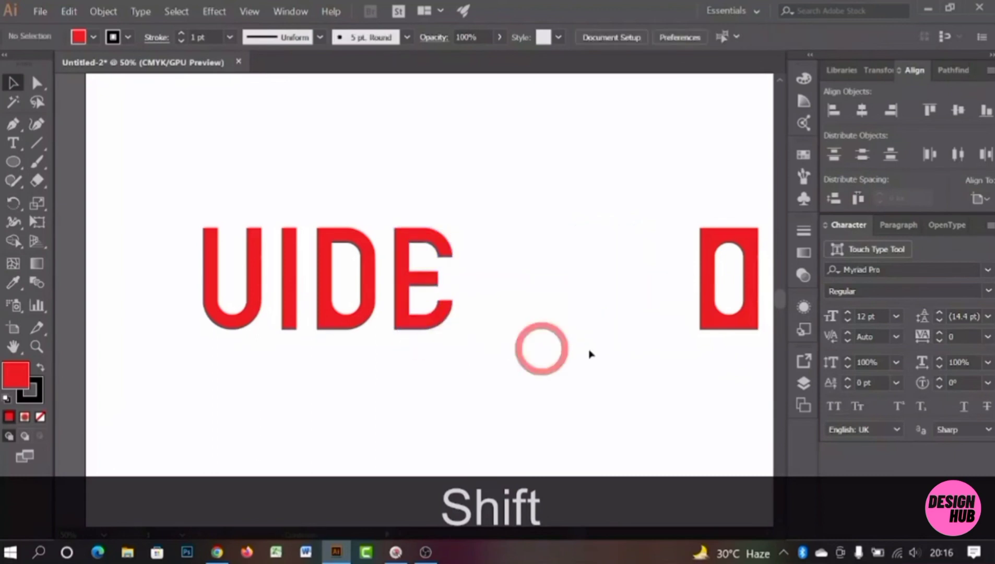
pyautogui.click(712, 324)
pyautogui.click(662, 328)
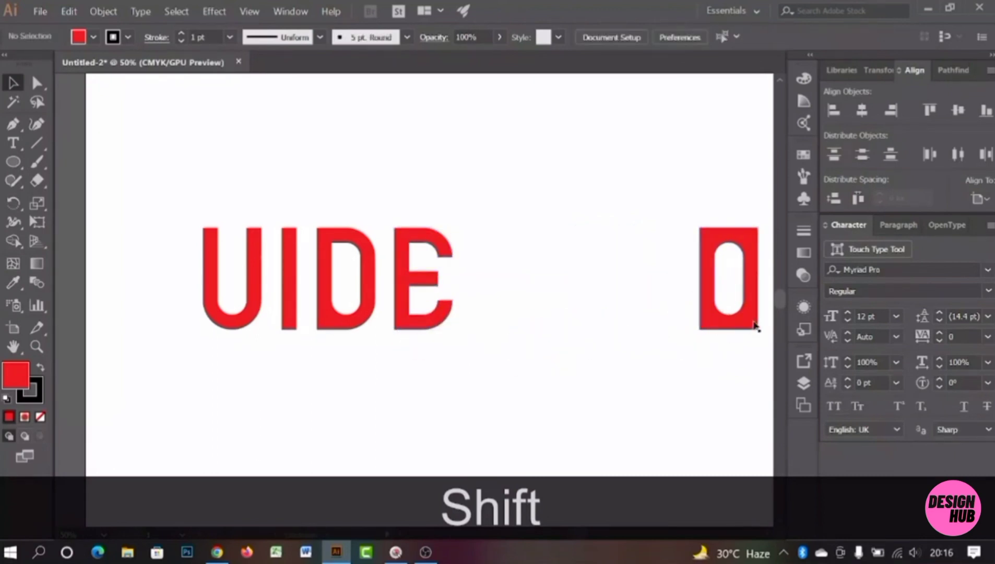
pyautogui.moveTo(756, 326); pyautogui.dragTo(526, 332)
# Step: Select the five closely spaced letters of UIDEO and group them
pyautogui.scroll(-2, 573, 360)
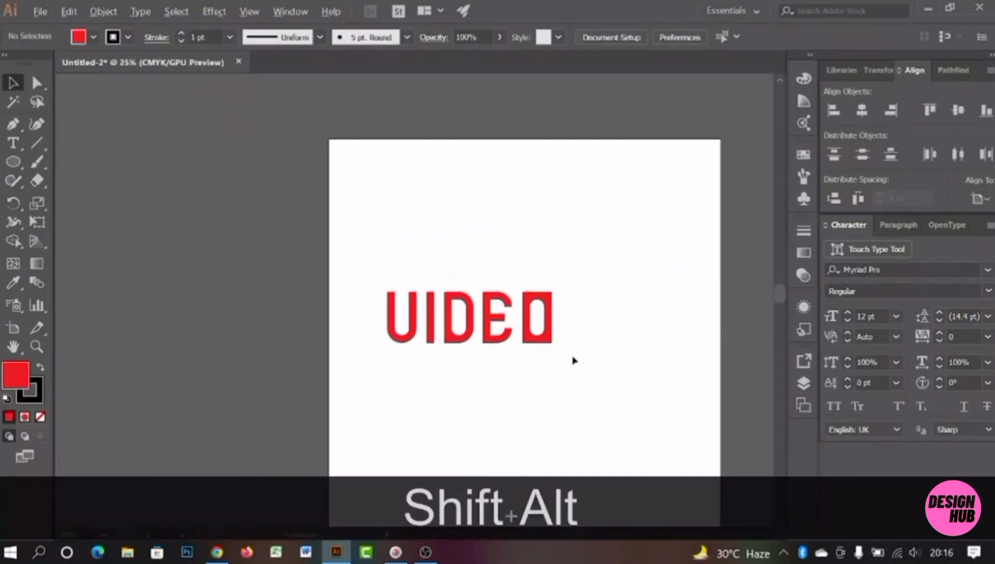
pyautogui.moveTo(606, 376); pyautogui.dragTo(570, 342)
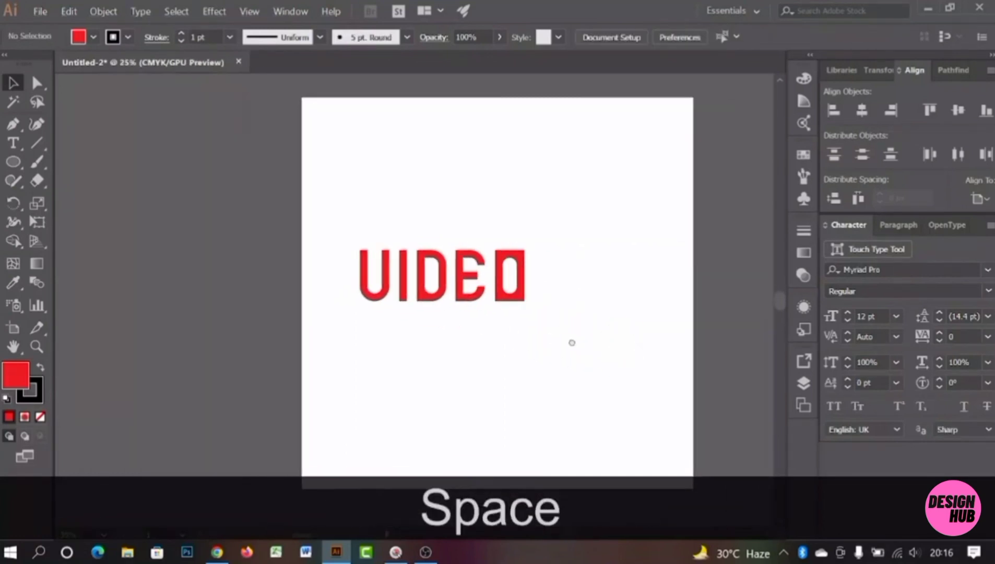
pyautogui.keyDown('alt'); pyautogui.click(571, 342); pyautogui.keyUp('alt')
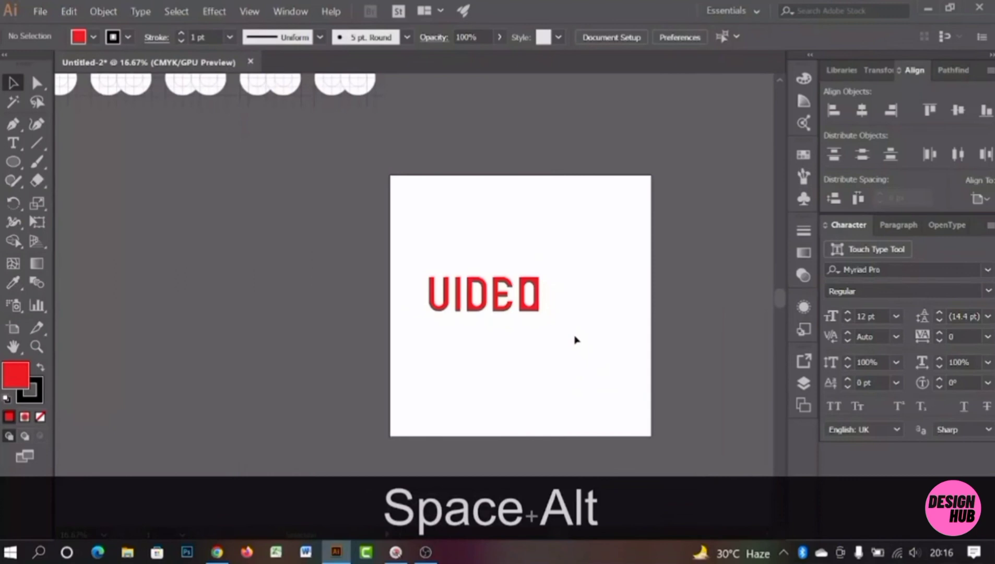
pyautogui.moveTo(455, 301); pyautogui.dragTo(590, 361)
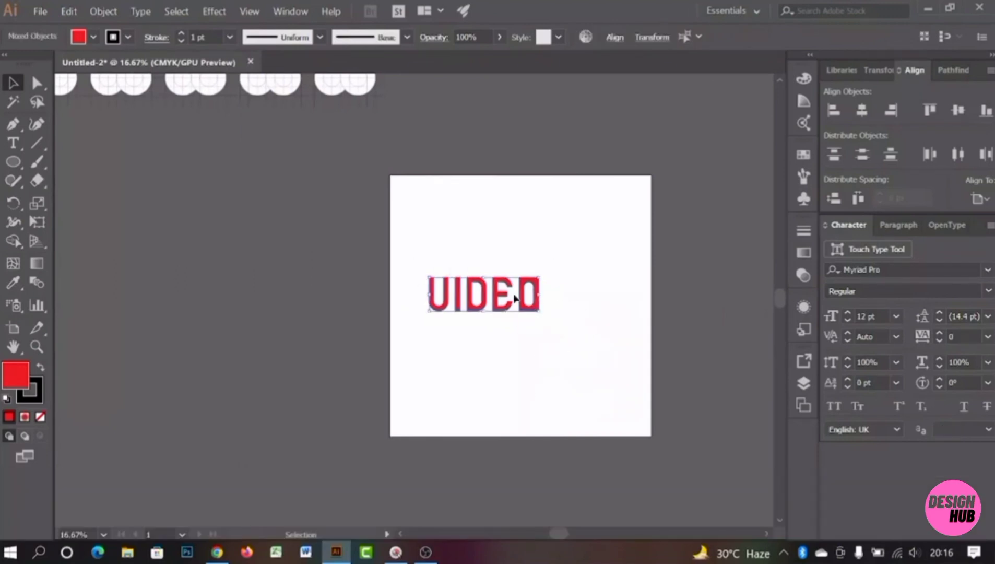
pyautogui.rightClick(514, 295)
pyautogui.click(562, 376)
pyautogui.click(505, 359)
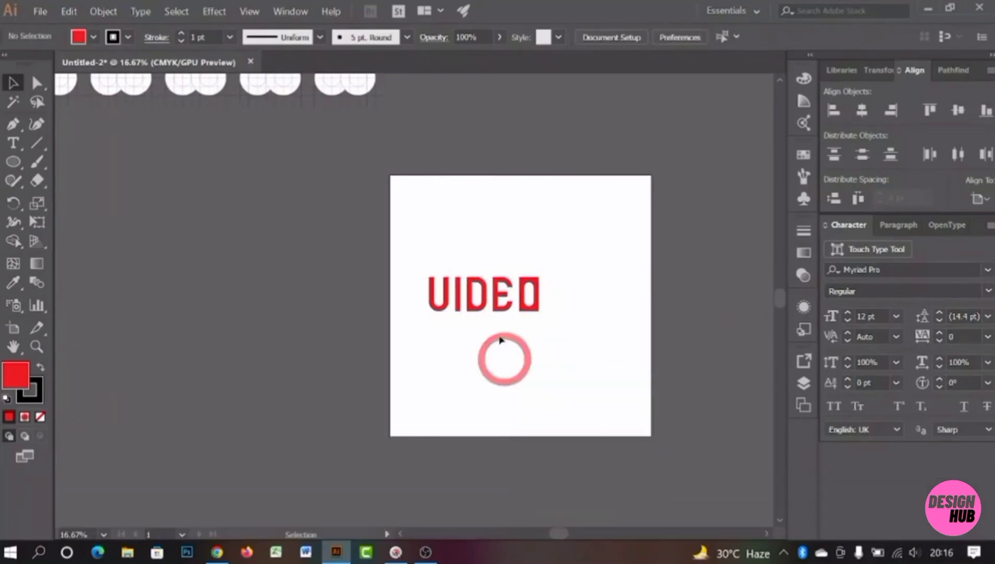
# Step: Move the grouped UIDEO word down to the lower part of the artboard
pyautogui.scroll(1, 496, 333)
pyautogui.moveTo(581, 335); pyautogui.dragTo(535, 339)
pyautogui.moveTo(491, 302); pyautogui.dragTo(531, 396)
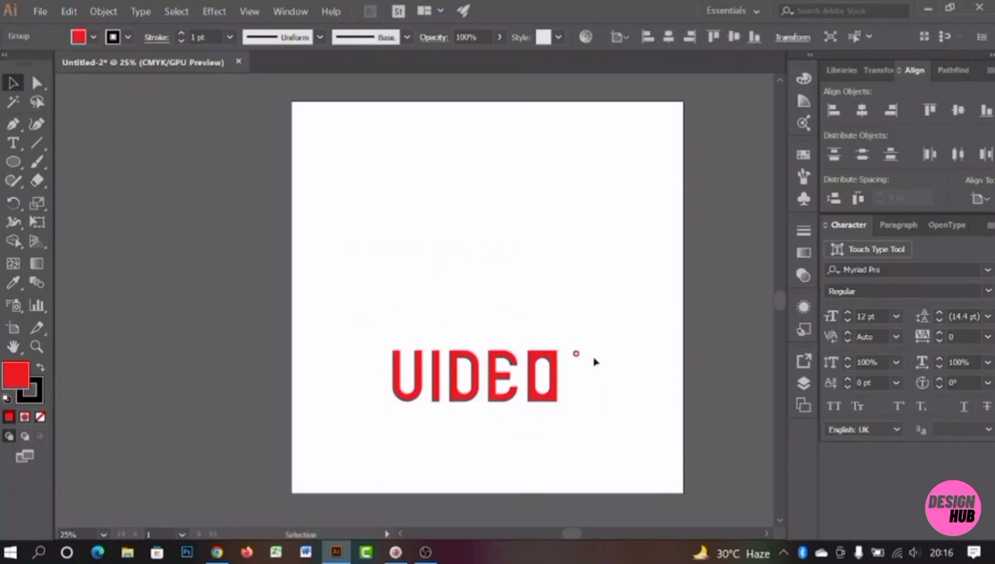
# Step: Select the row of five spare circle-and-line grid units outside the artboard and group them
pyautogui.press('alt')
pyautogui.scroll(-1, 495, 270)
pyautogui.press('space')
pyautogui.moveTo(484, 248); pyautogui.dragTo(493, 282)
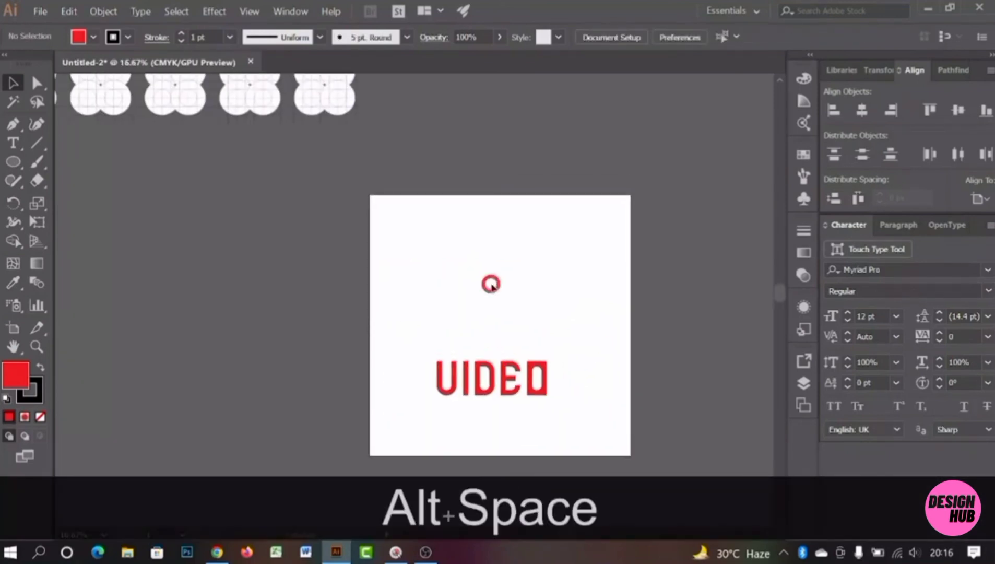
pyautogui.click(228, 106)
pyautogui.scroll(-2, 222, 155)
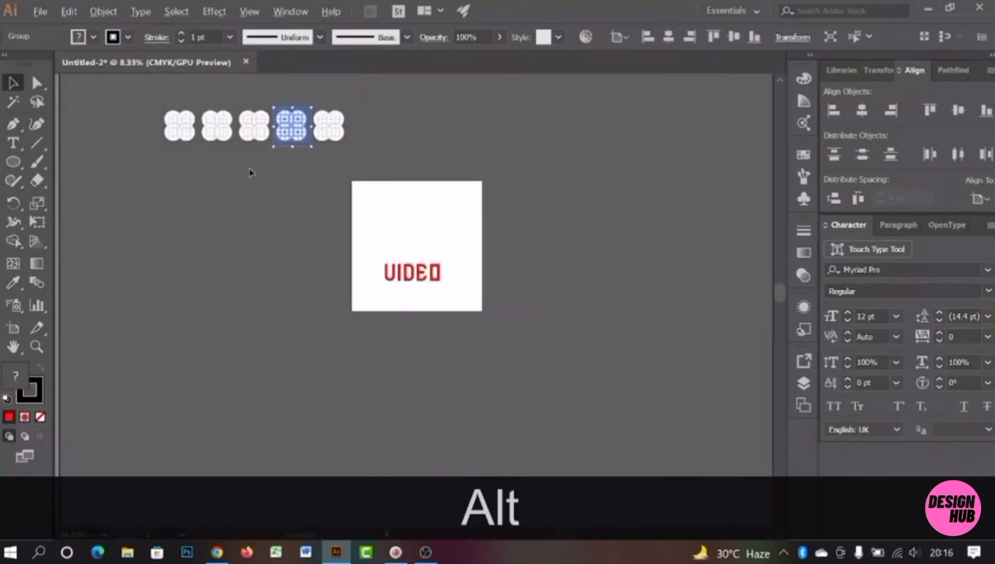
pyautogui.press('space')
pyautogui.moveTo(352, 164); pyautogui.dragTo(352, 163)
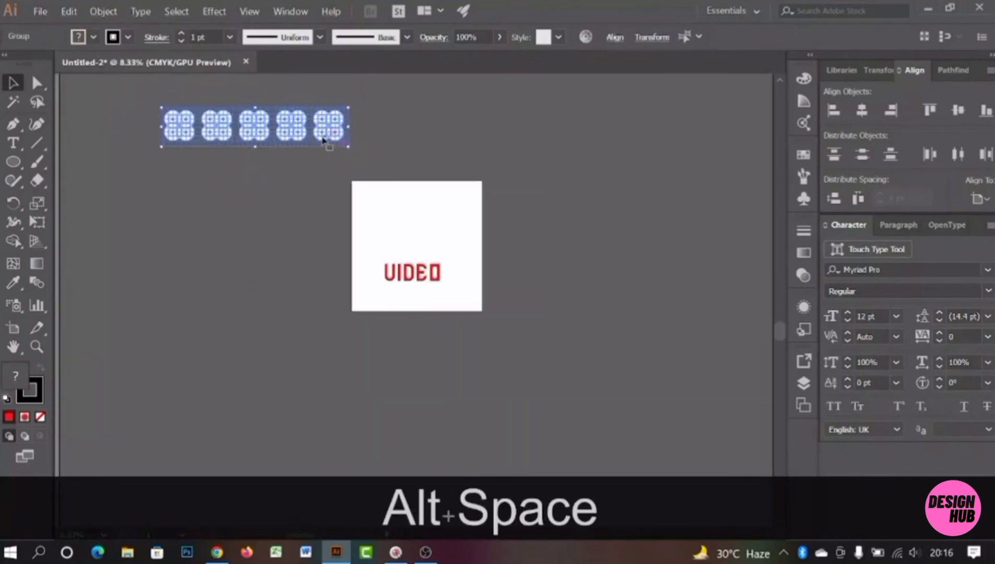
pyautogui.rightClick(322, 137)
pyautogui.click(358, 223)
pyautogui.click(285, 200)
# Step: Move the grouped grid row onto the artboard above the UIDEO word and scale it down to fit the artboard
pyautogui.scroll(1, 286, 188)
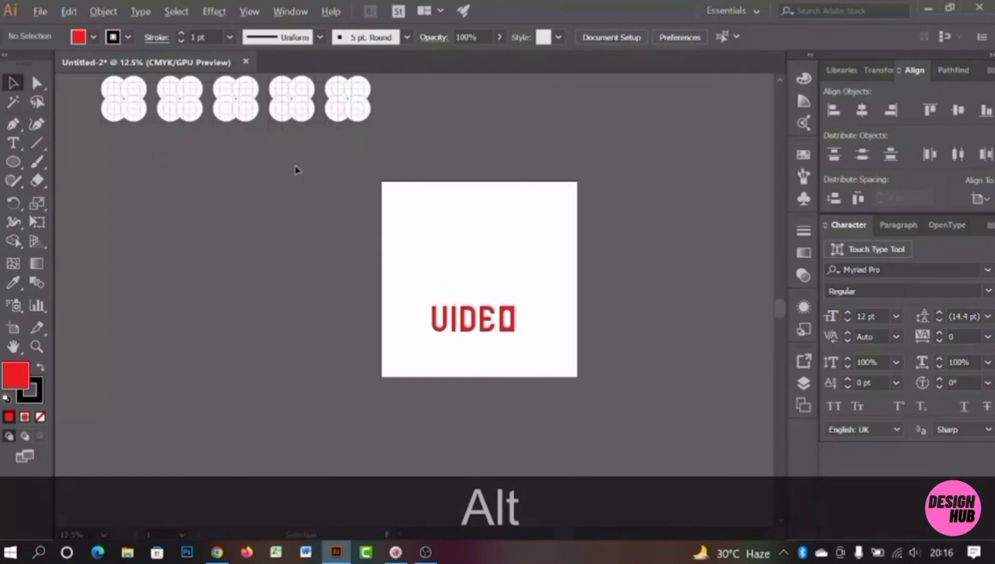
pyautogui.moveTo(366, 123); pyautogui.dragTo(543, 241)
pyautogui.click(480, 248)
pyautogui.click(458, 238)
pyautogui.moveTo(459, 232); pyautogui.dragTo(496, 248)
pyautogui.click(571, 293)
pyautogui.scroll(2, 524, 278)
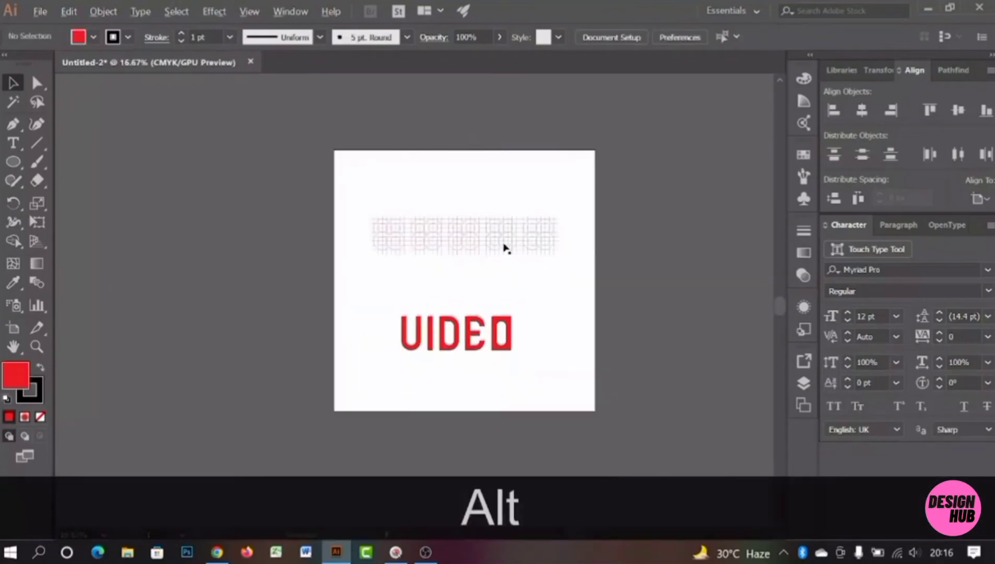